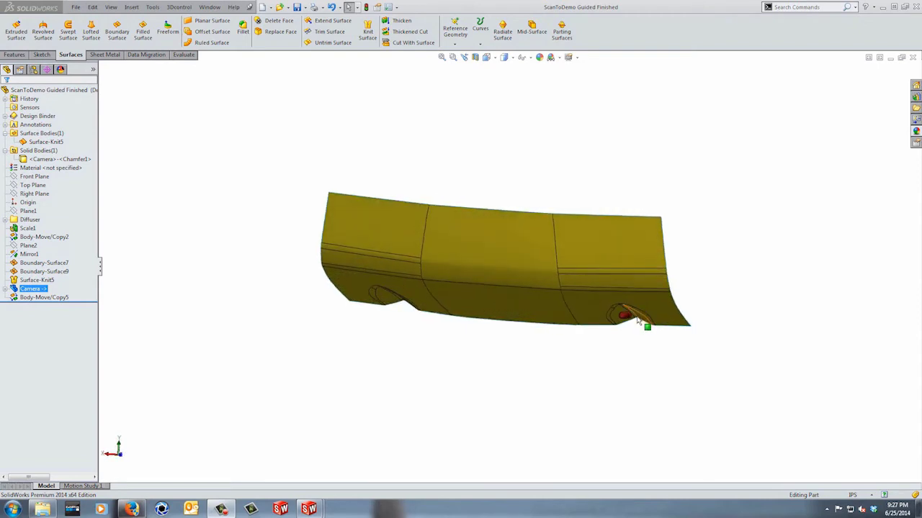
# - Examine the red camera's position in the lower cutout of the diffuser surface from several angles
pyautogui.scroll(-3, 629, 329)
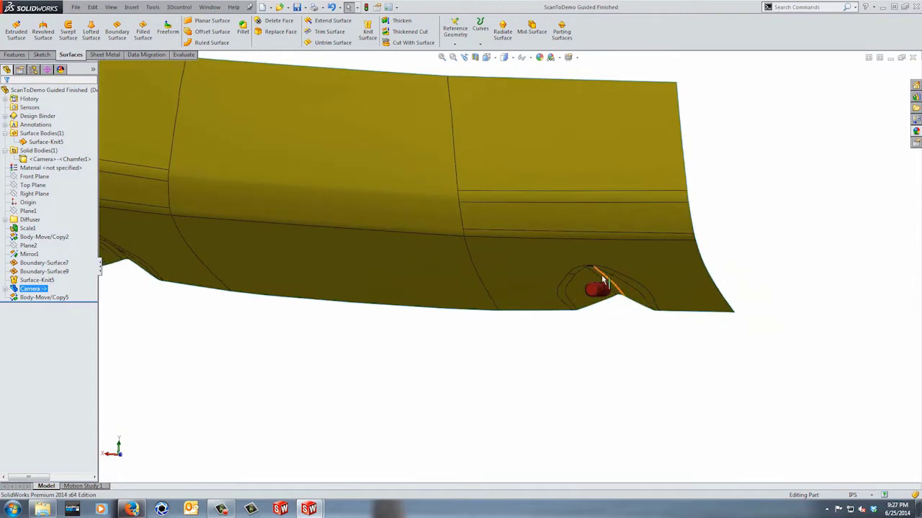
pyautogui.scroll(3, 618, 333)
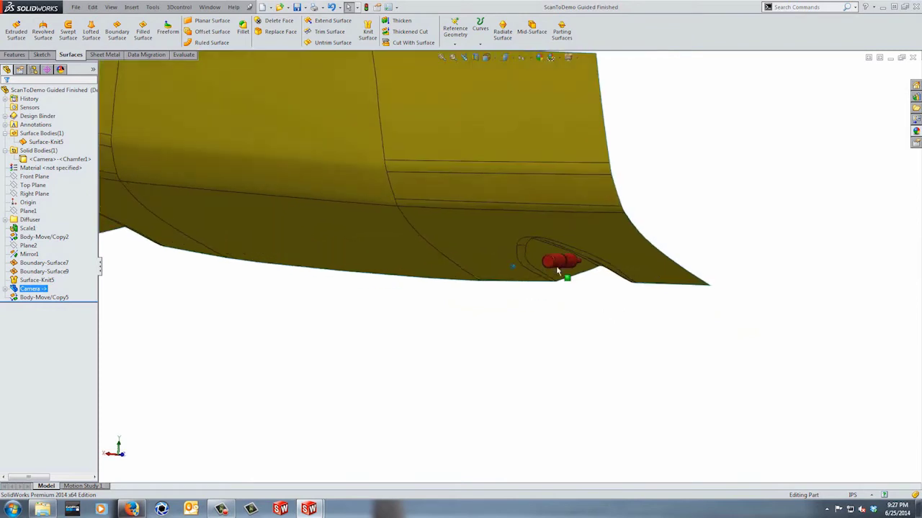
pyautogui.scroll(-3, 556, 265)
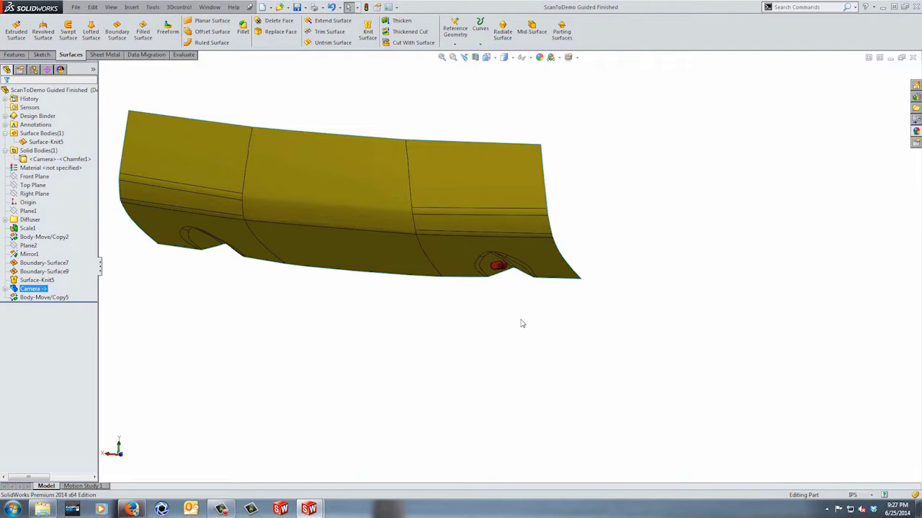
pyautogui.scroll(-3, 506, 282)
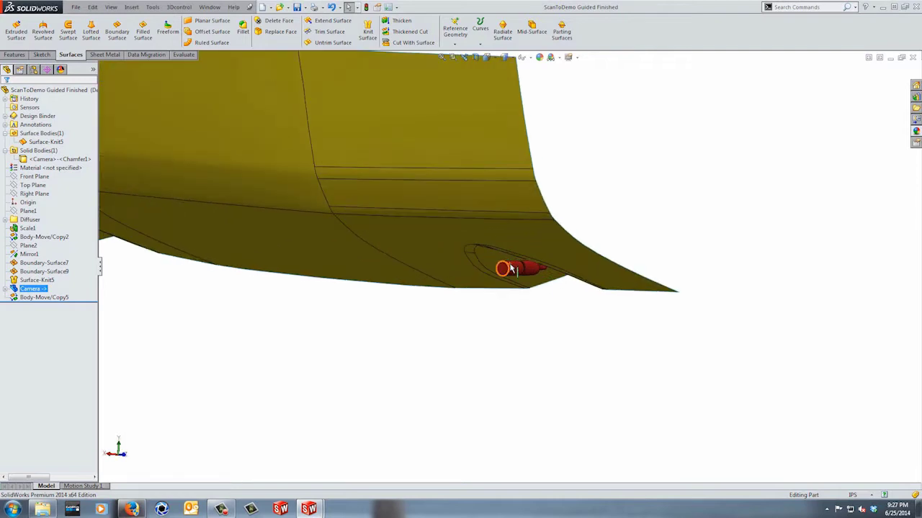
pyautogui.scroll(4, 512, 272)
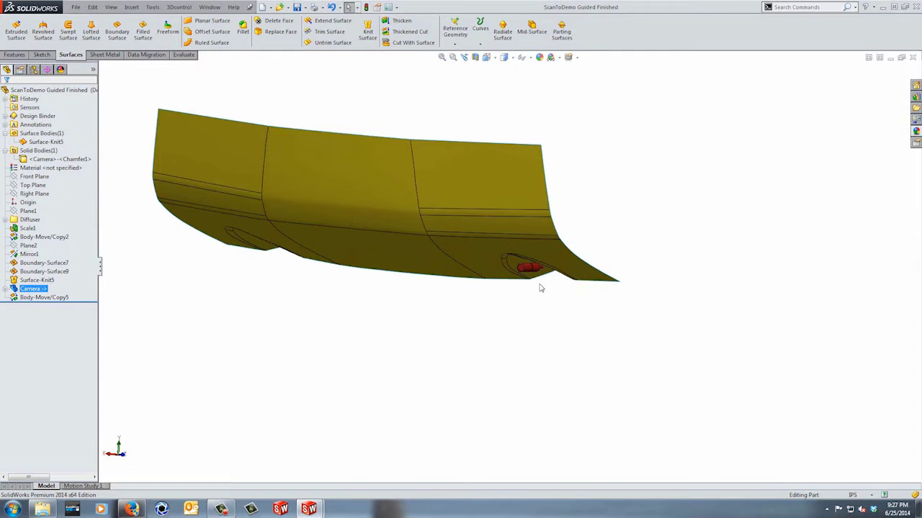
pyautogui.scroll(-5, 530, 269)
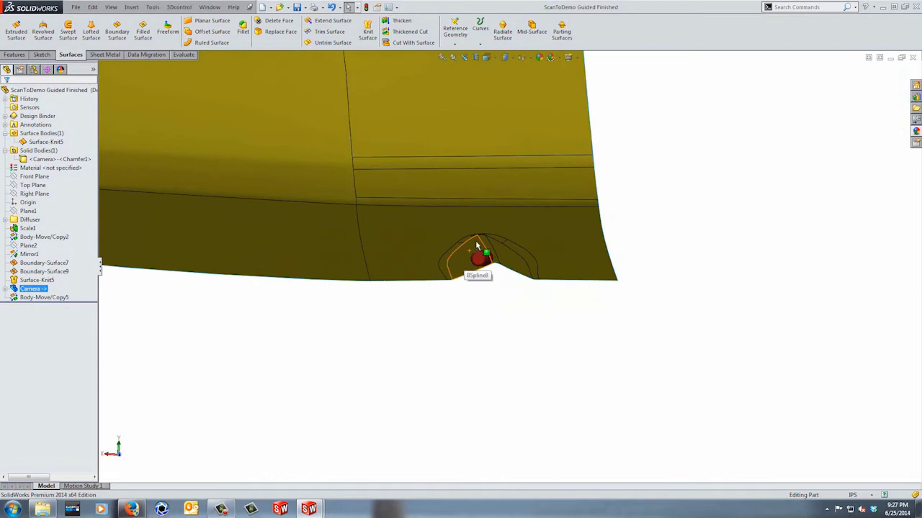
pyautogui.scroll(2, 509, 303)
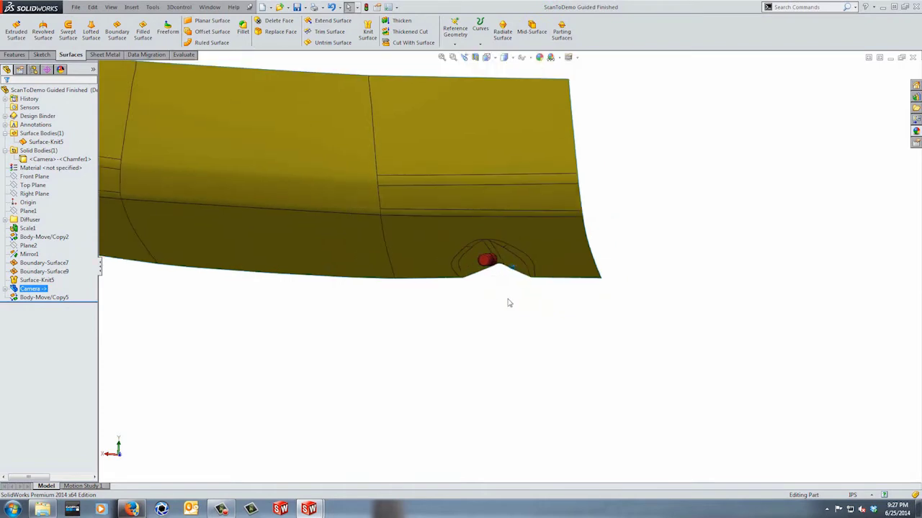
pyautogui.press('Left')
pyautogui.press('Left')
pyautogui.press('Left')
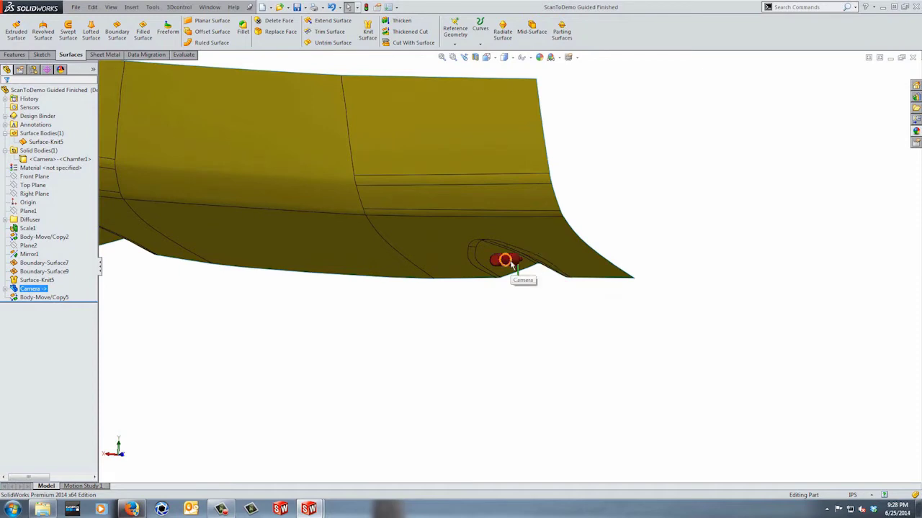
pyautogui.press('Left')
pyautogui.press('Left')
pyautogui.press('Left')
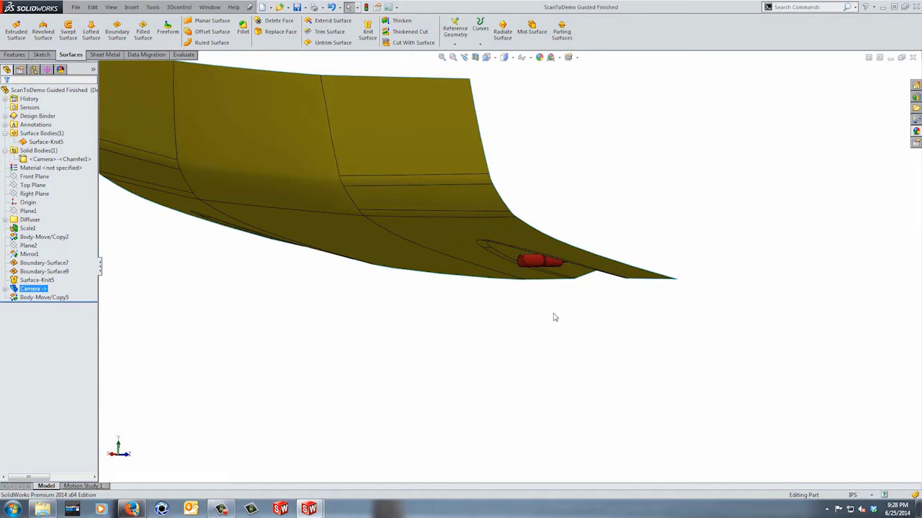
pyautogui.scroll(2, 557, 319)
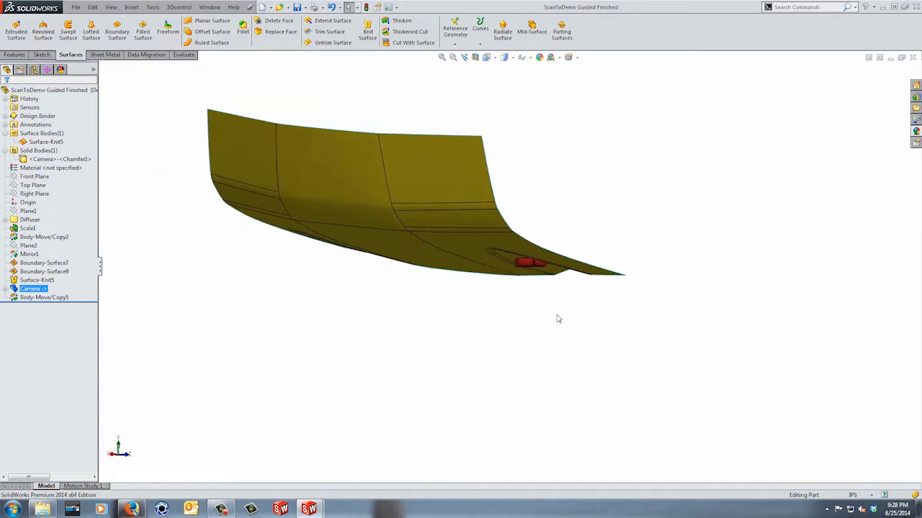
pyautogui.press('Left')
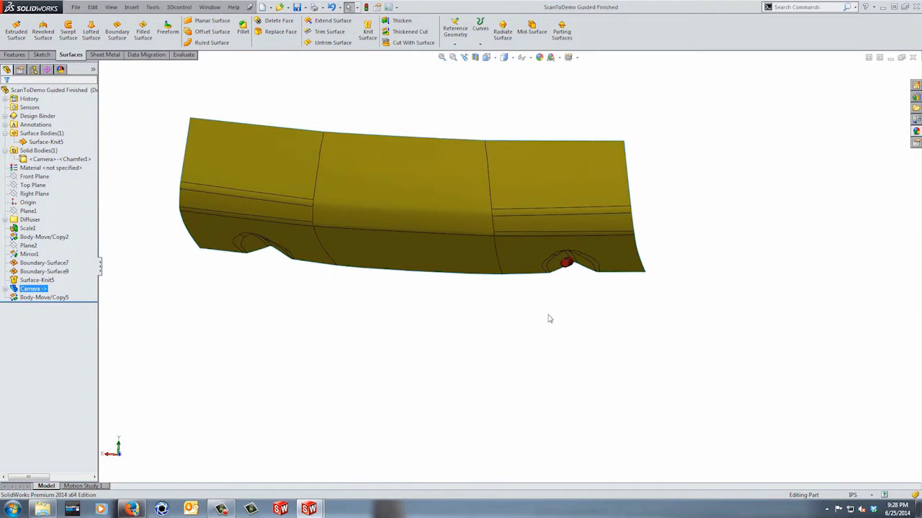
# - Inspect where the Right Plane, Top Plane and Front Plane lie relative to the diffuser surface and the camera
pyautogui.click(34, 193)
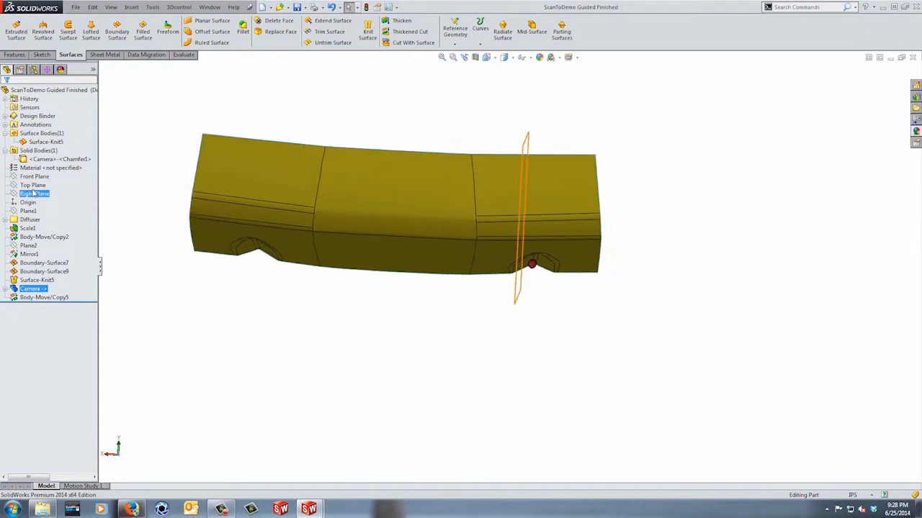
pyautogui.click(34, 193)
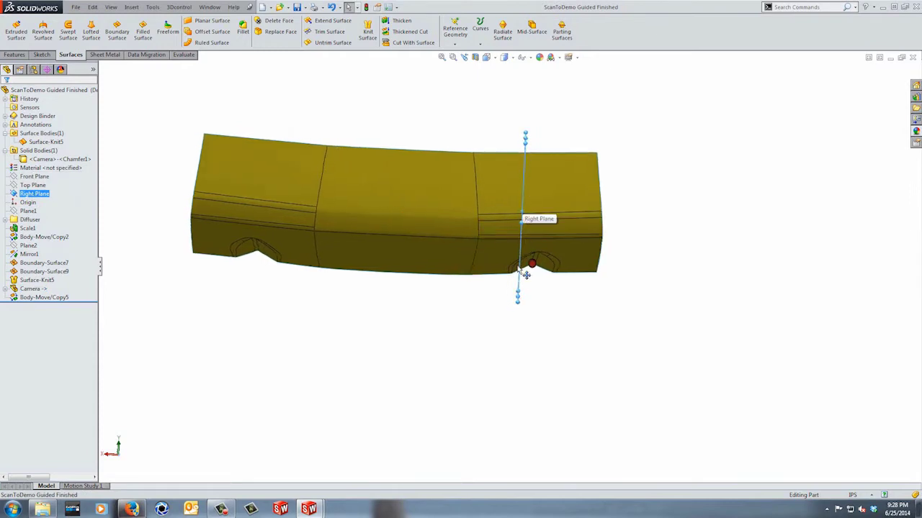
pyautogui.moveTo(525, 270); pyautogui.dragTo(530, 257, button='middle')
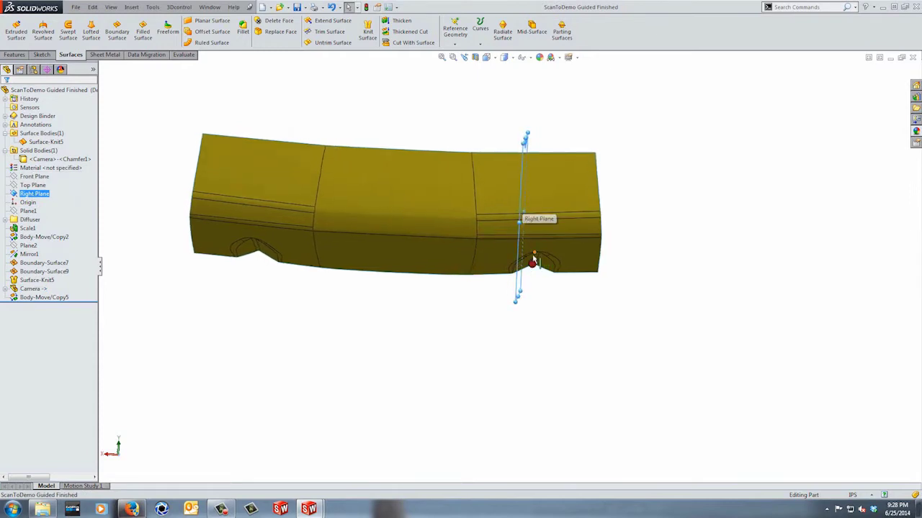
pyautogui.click(34, 185)
pyautogui.click(33, 178)
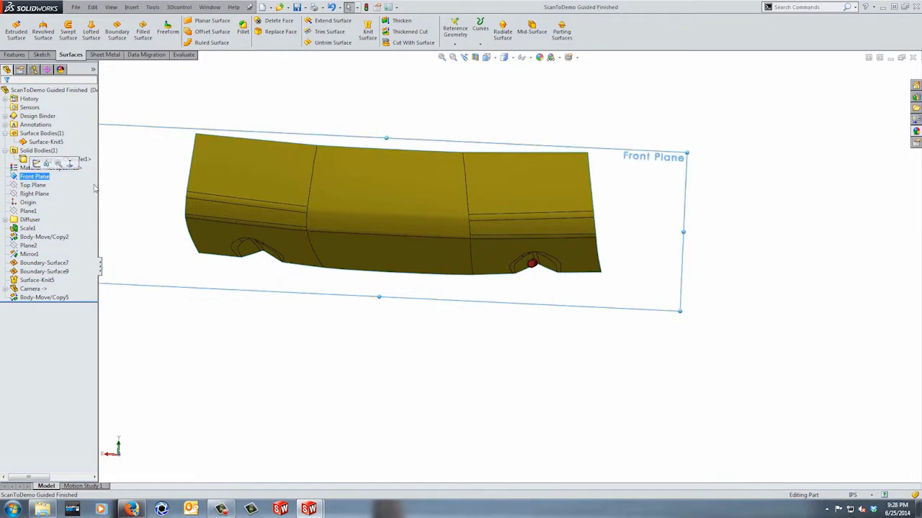
pyautogui.click(406, 335)
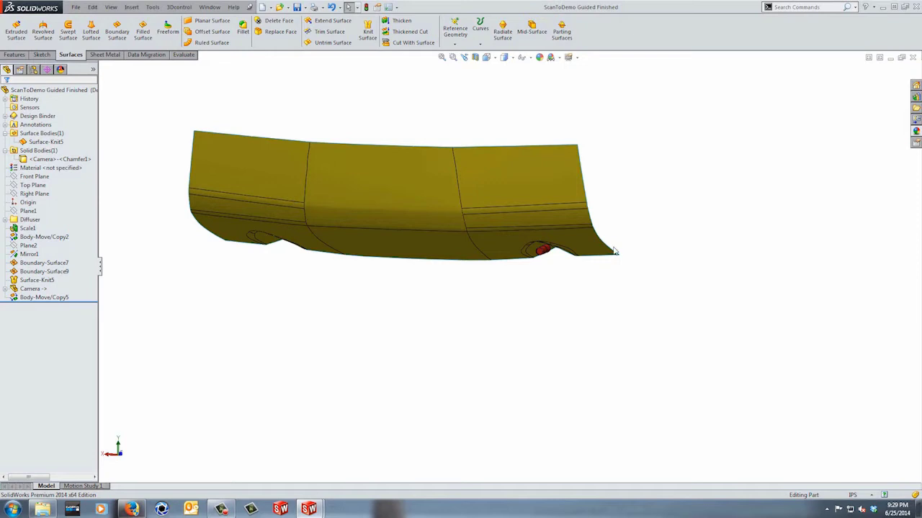
pyautogui.moveTo(568, 254); pyautogui.dragTo(556, 293, button='middle')
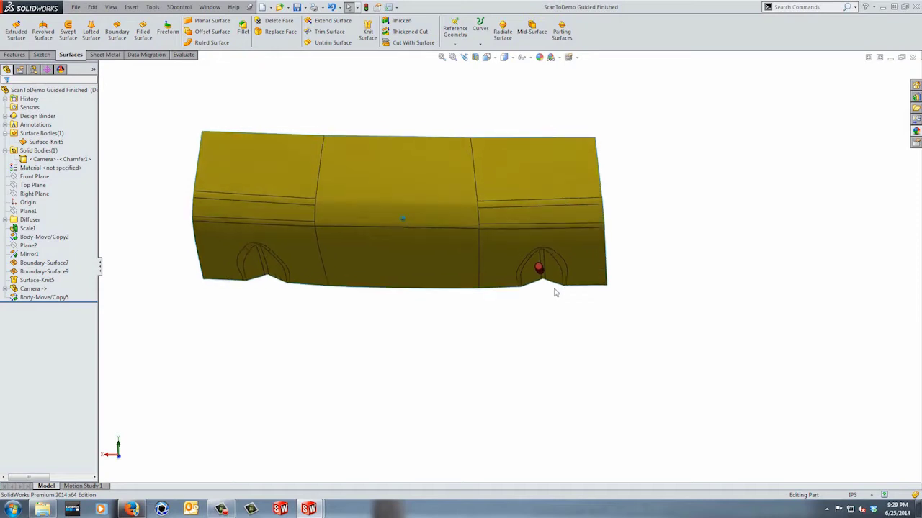
# - Identify the existing Camera feature and its solid body in the model
pyautogui.click(23, 290)
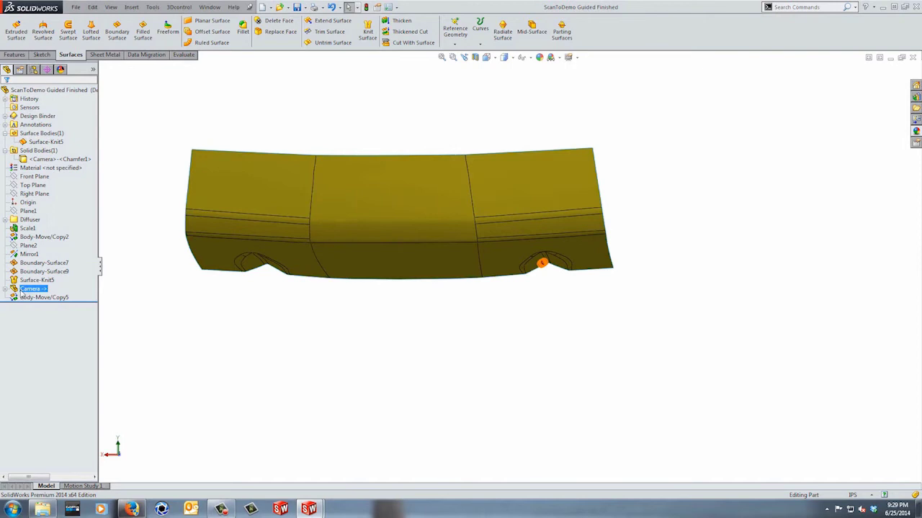
pyautogui.click(132, 7)
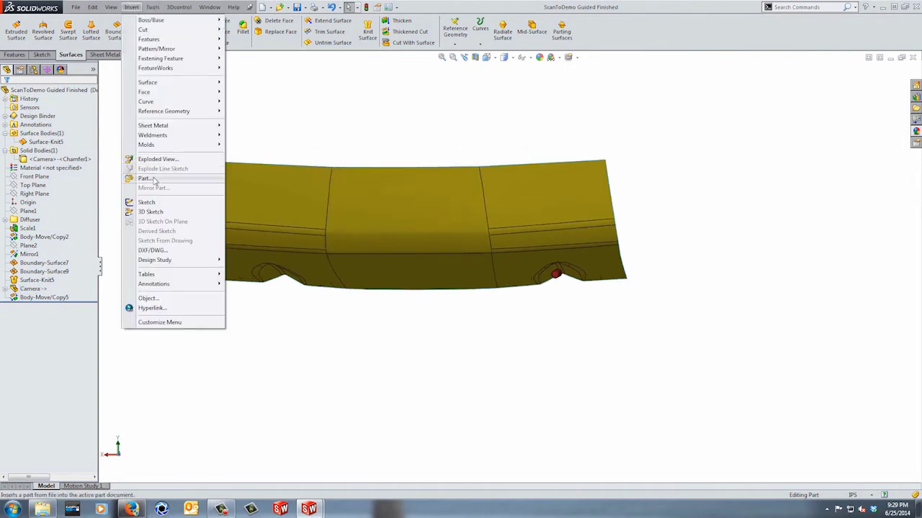
pyautogui.click(198, 326)
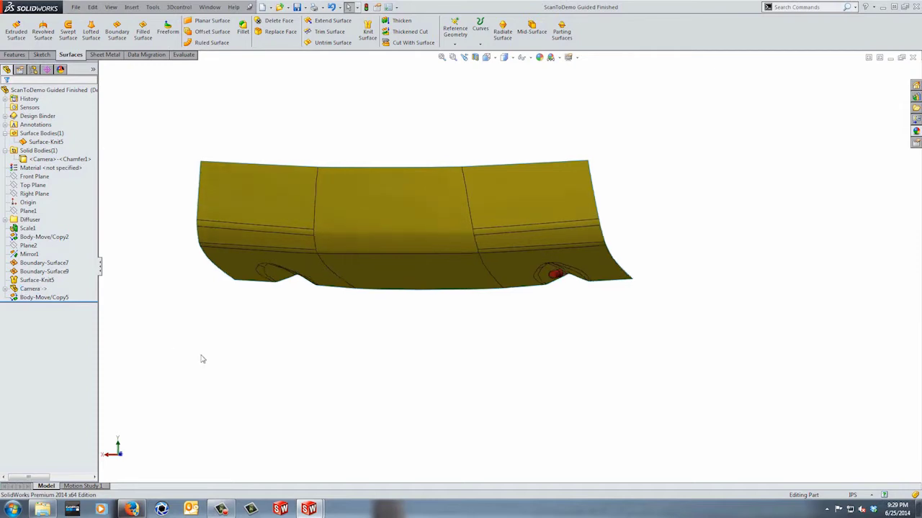
pyautogui.click(53, 144)
pyautogui.click(55, 160)
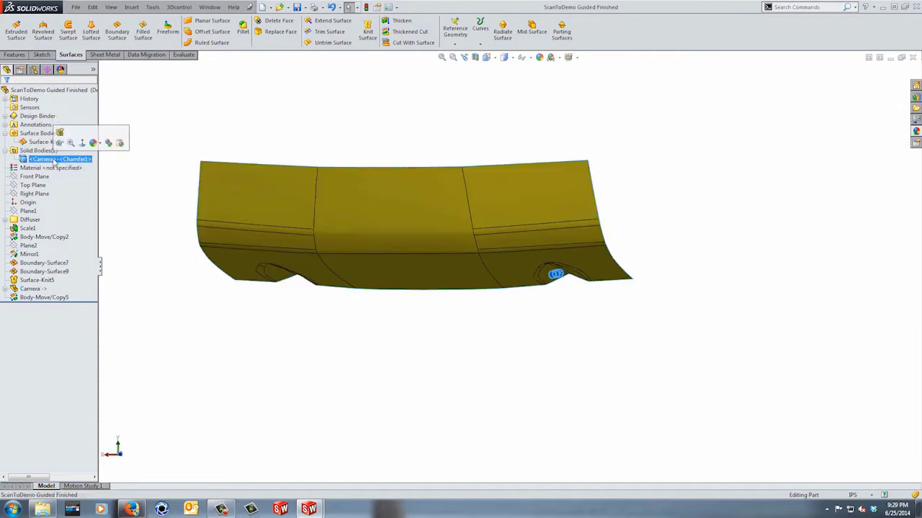
pyautogui.click(325, 348)
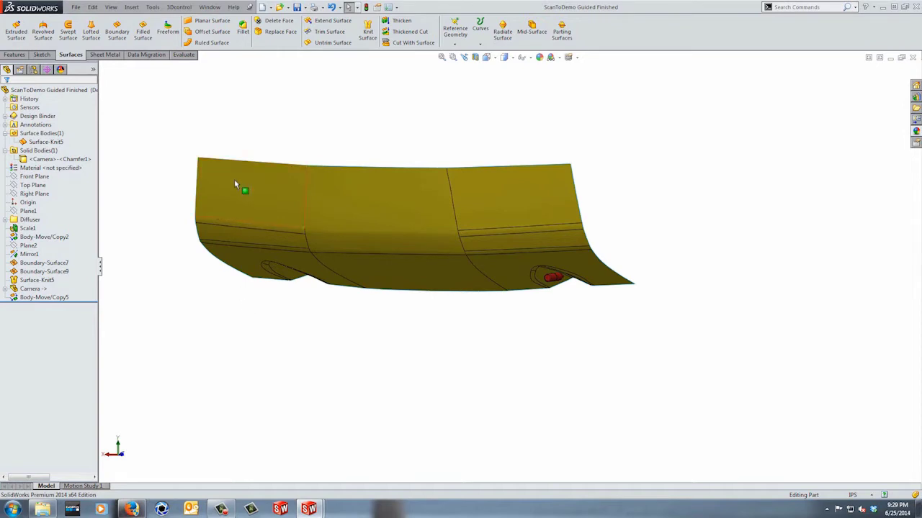
# - Insert the Camera part file into the model, placing it at the diffuser's empty lower cutout in the Back view
pyautogui.click(133, 8)
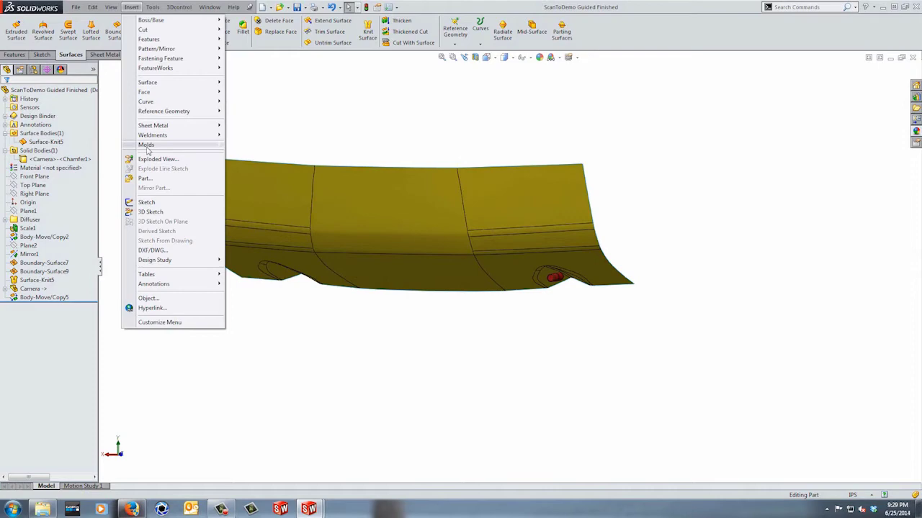
pyautogui.click(146, 178)
pyautogui.click(216, 132)
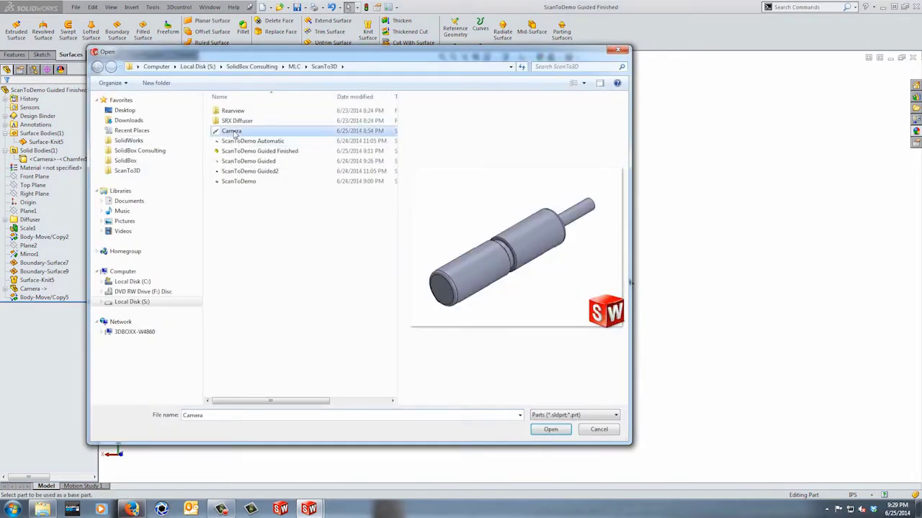
pyautogui.click(550, 429)
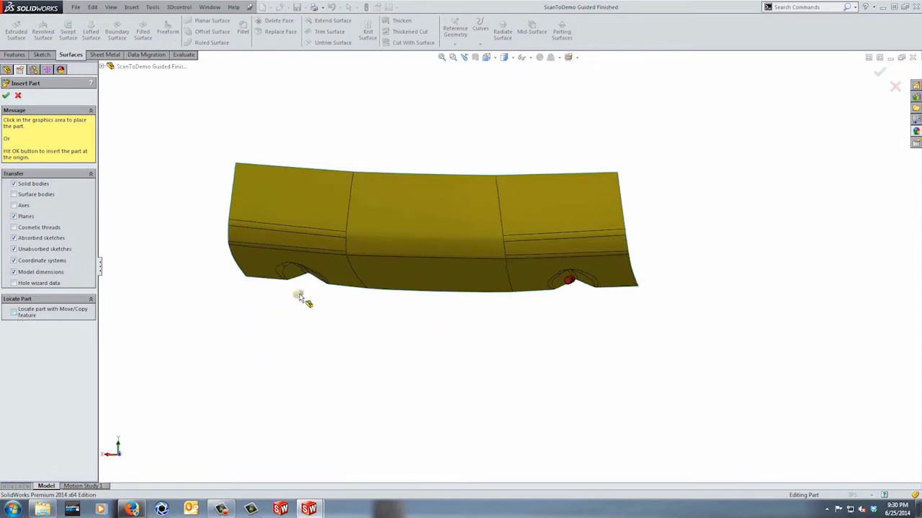
pyautogui.click(487, 57)
pyautogui.click(523, 94)
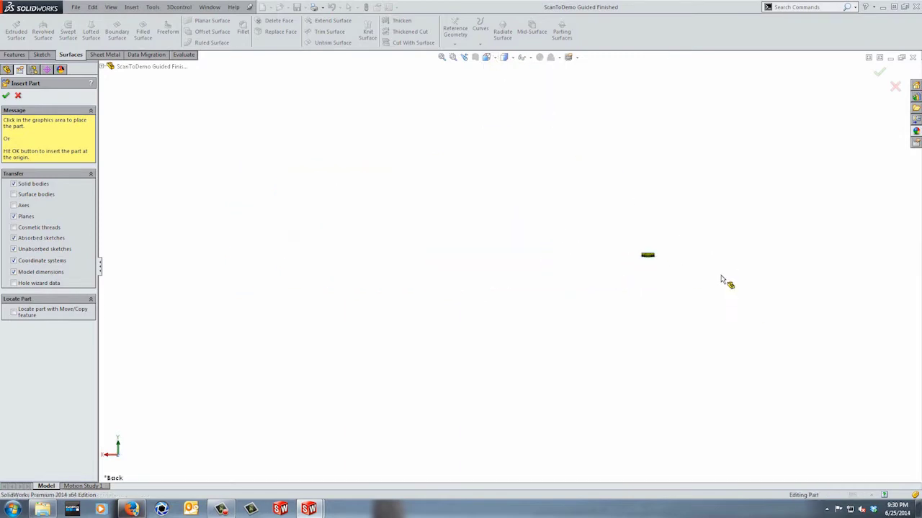
pyautogui.scroll(-10, 613, 253)
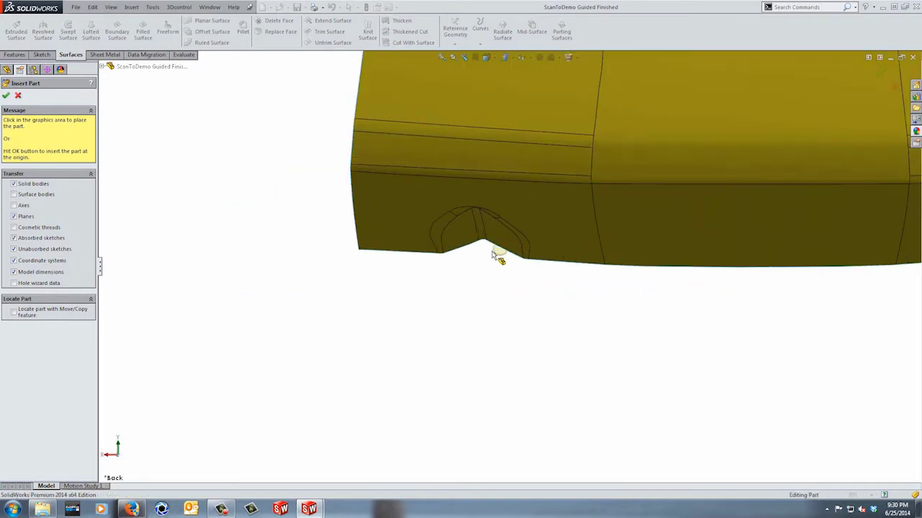
pyautogui.scroll(-3, 490, 249)
pyautogui.click(498, 246)
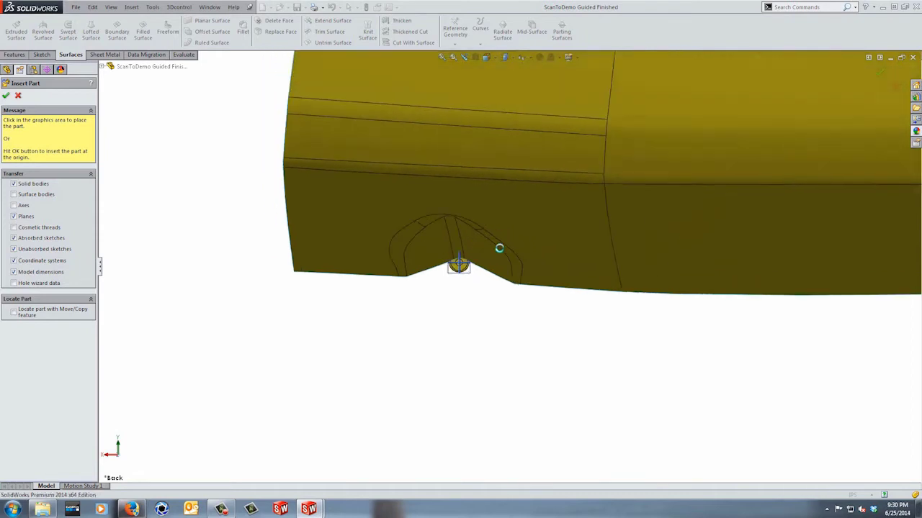
# - Move the second camera's body -50 in along Z with Move/Copy Body, working in the Right view
pyautogui.scroll(-5, 425, 317)
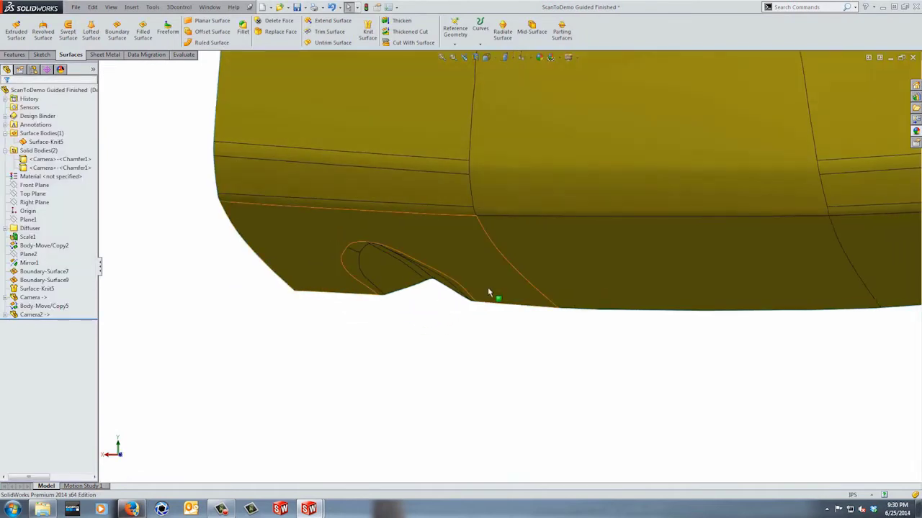
pyautogui.scroll(10, 489, 297)
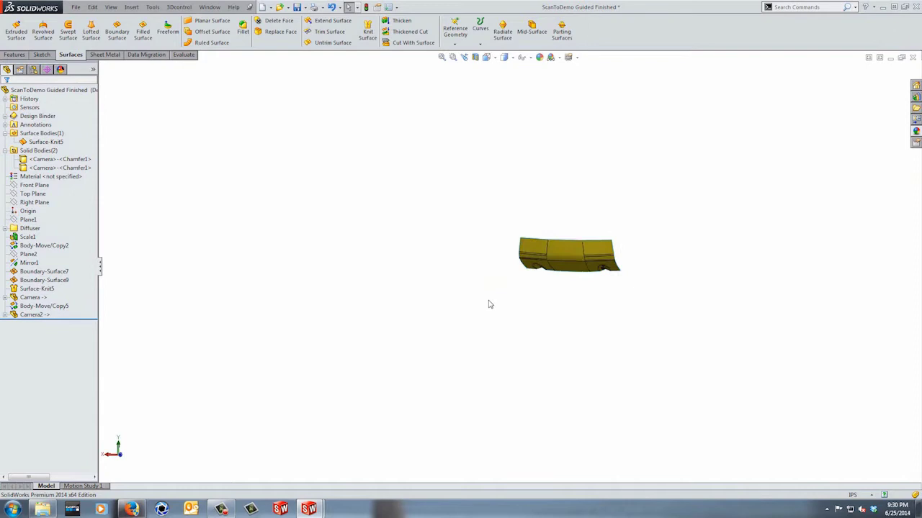
pyautogui.hotkey('ctrl', '4')
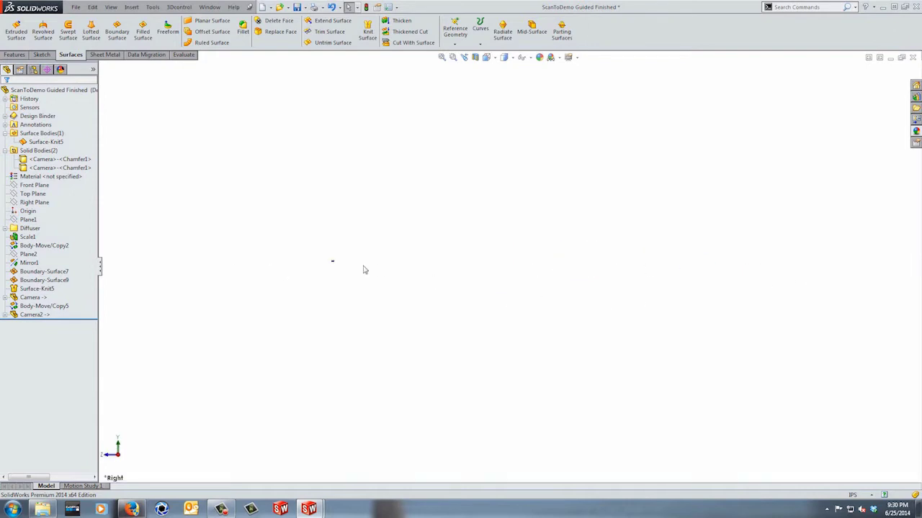
pyautogui.scroll(-8, 400, 237)
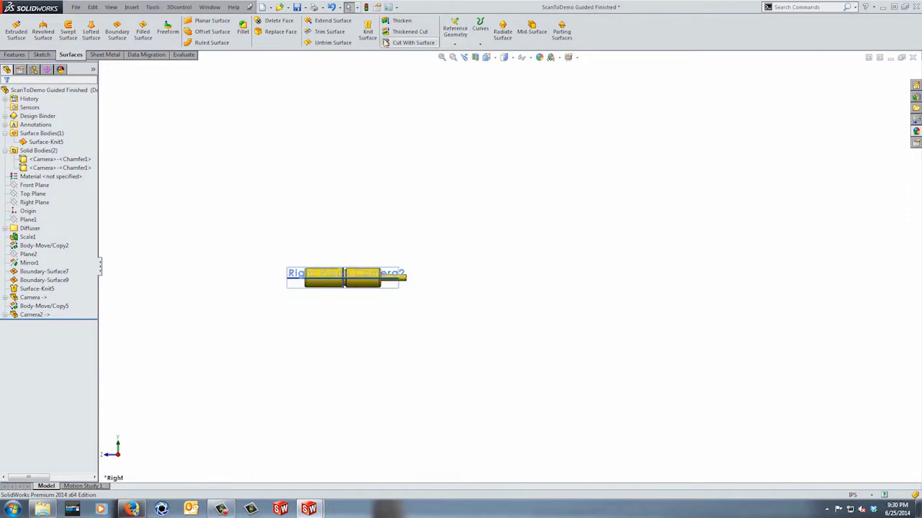
pyautogui.click(16, 54)
pyautogui.click(508, 31)
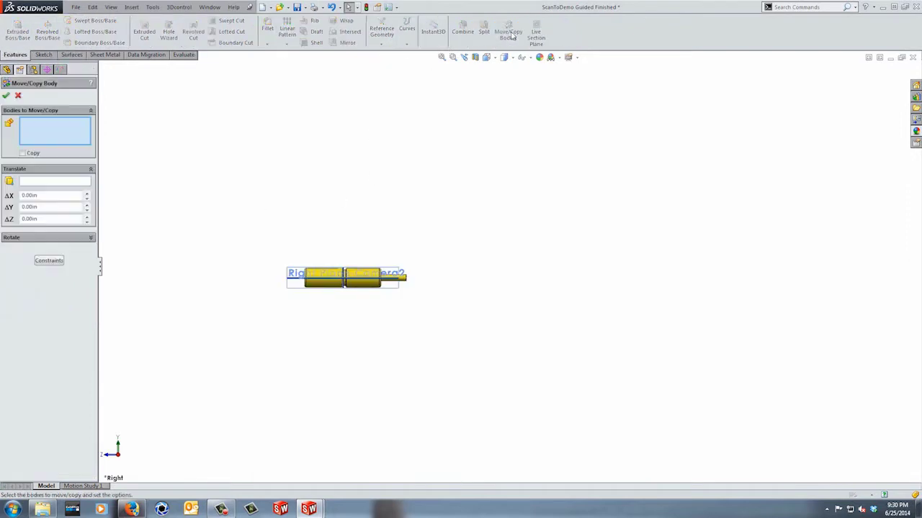
pyautogui.click(364, 285)
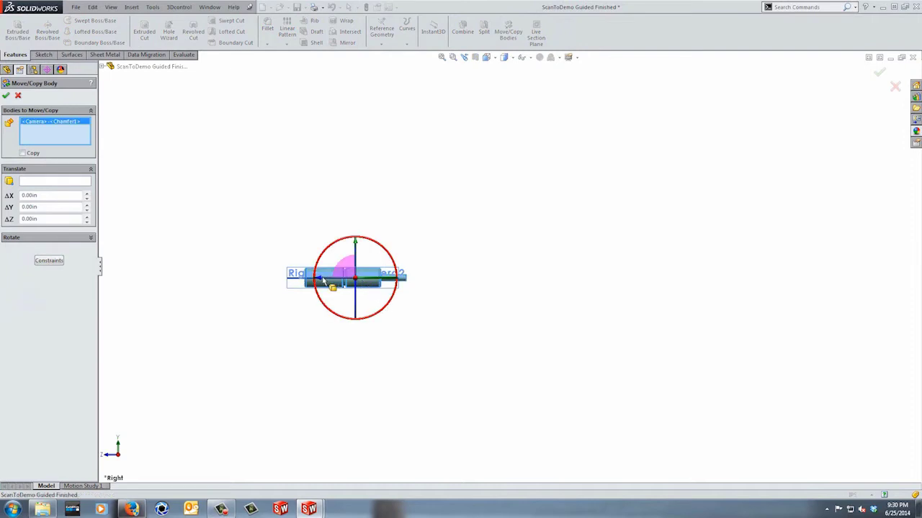
pyautogui.moveTo(321, 280); pyautogui.dragTo(481, 281)
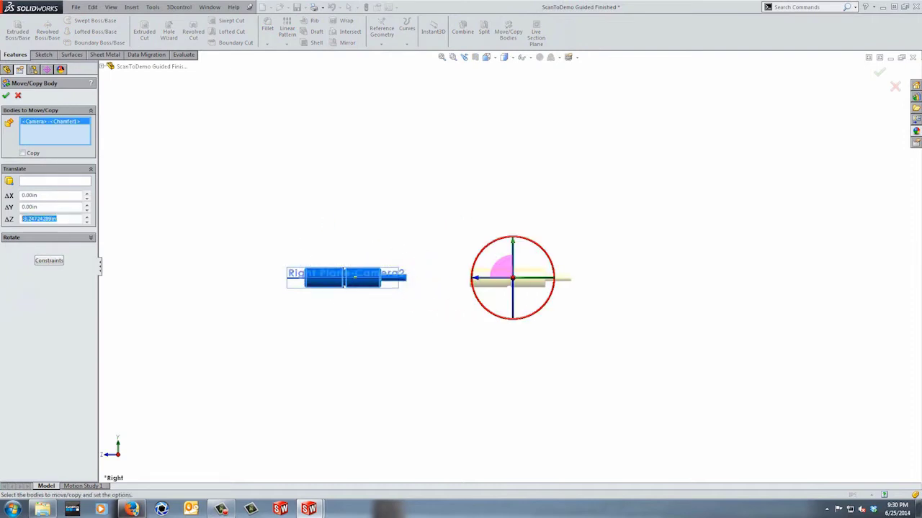
pyautogui.write('-50')
pyautogui.press('Return')
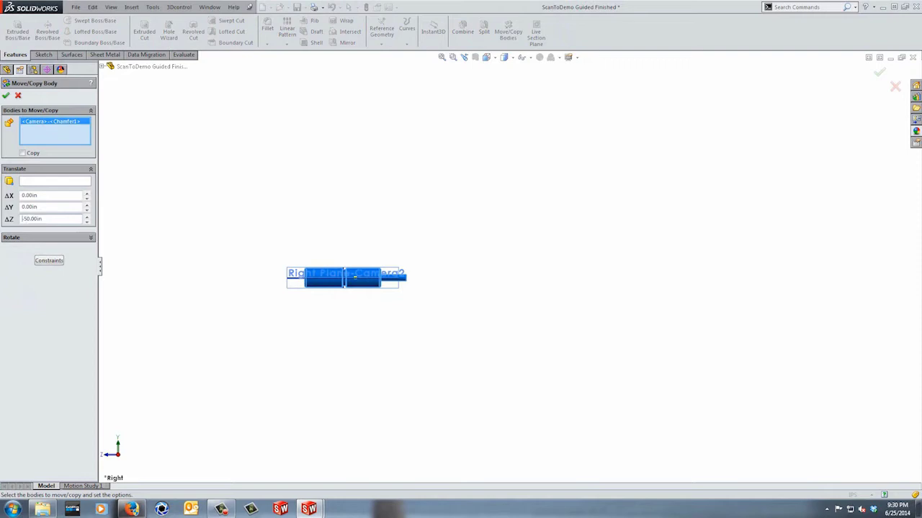
# - Extend the second camera body's Z translation to -250 in and on to -800 in
pyautogui.scroll(4, 559, 274)
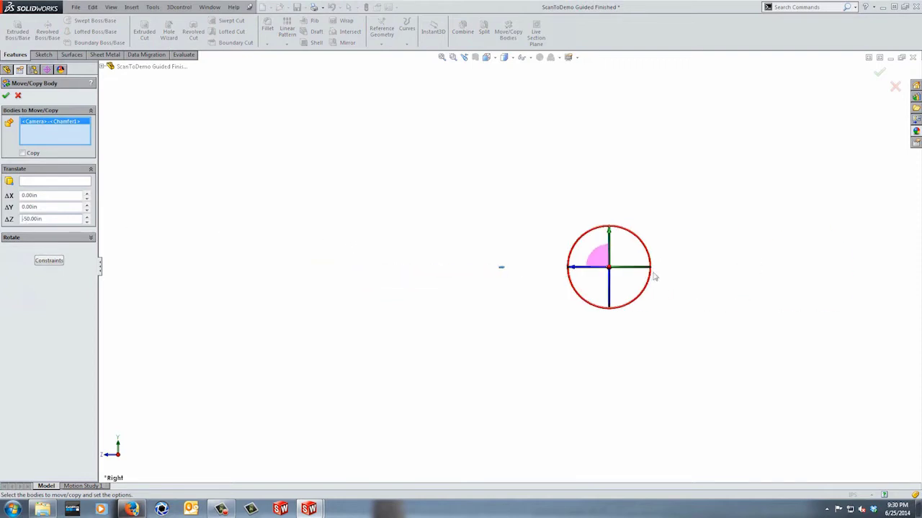
pyautogui.scroll(-3, 658, 277)
pyautogui.scroll(5, 643, 285)
pyautogui.scroll(-5, 558, 283)
pyautogui.scroll(-8, 508, 243)
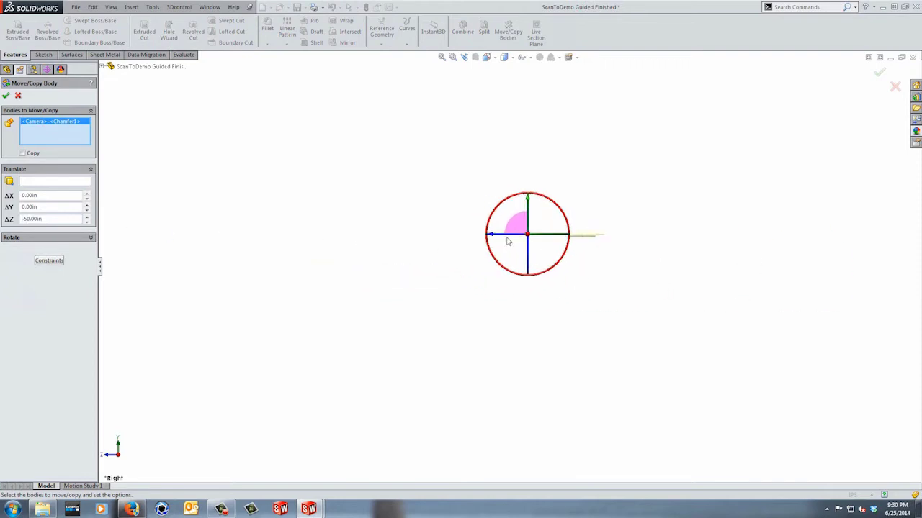
pyautogui.scroll(6, 547, 257)
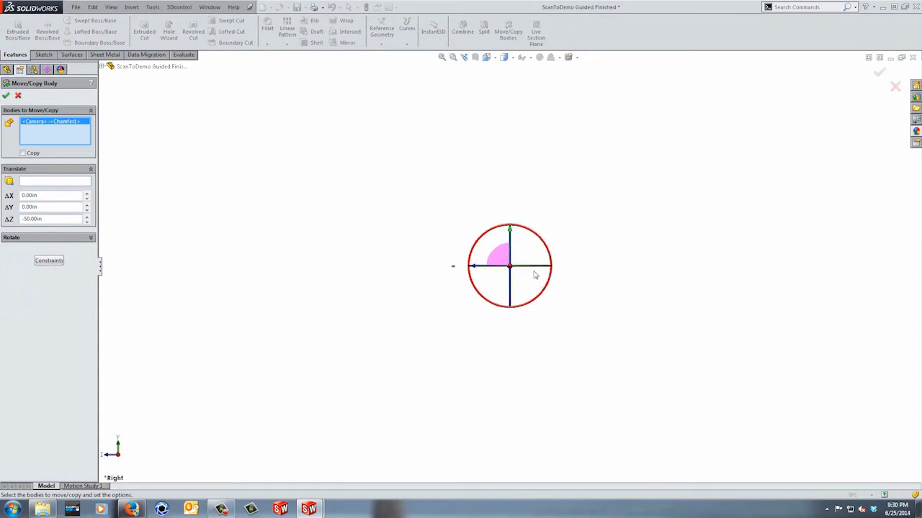
pyautogui.scroll(-3, 728, 273)
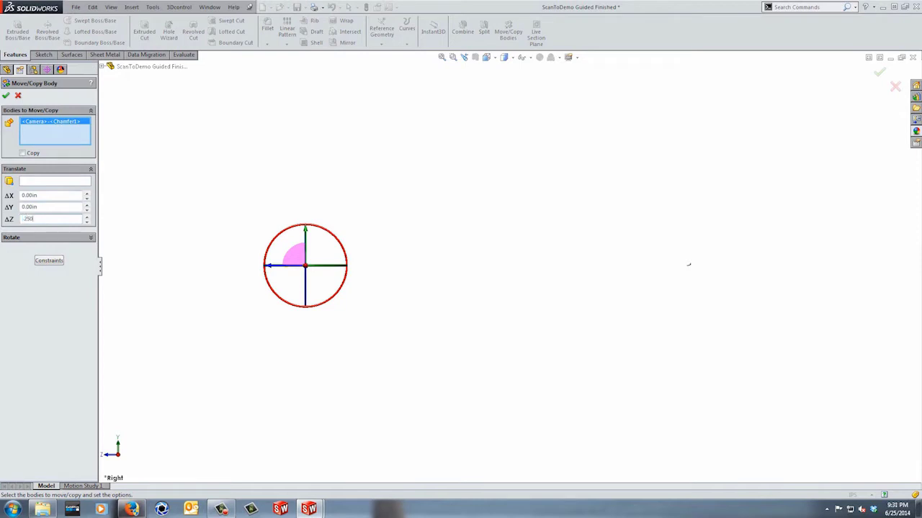
pyautogui.press('Return')
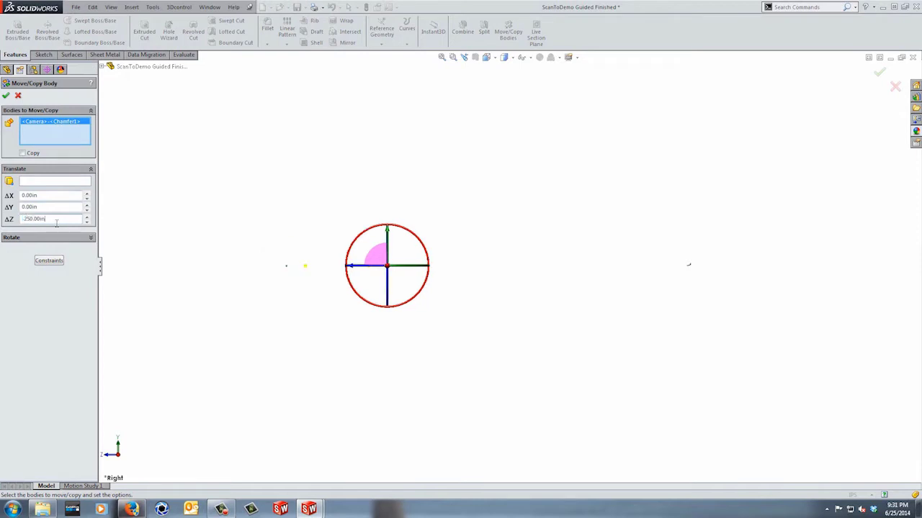
pyautogui.write('00')
pyautogui.press('Return')
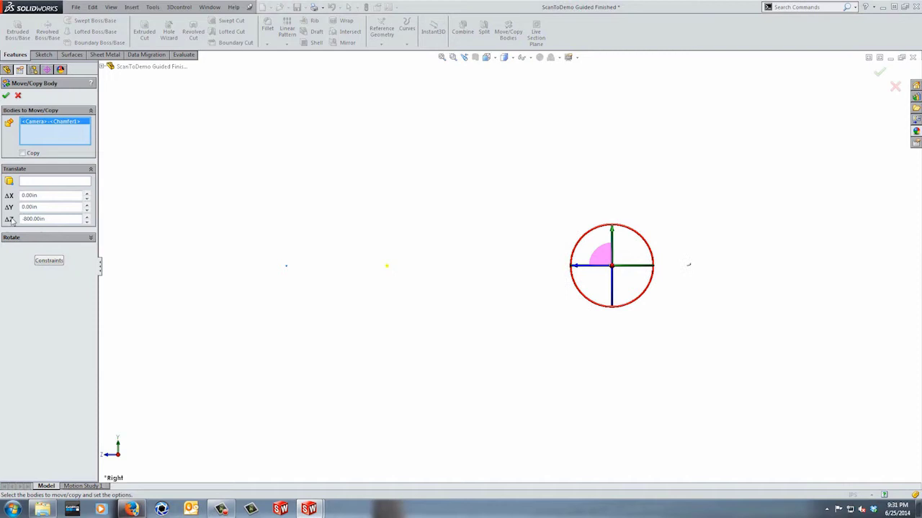
# - Translate the second camera body to about -982.3 in along Z, at the diffuser's empty lower cutout, and accept the move
pyautogui.scroll(-5, 709, 278)
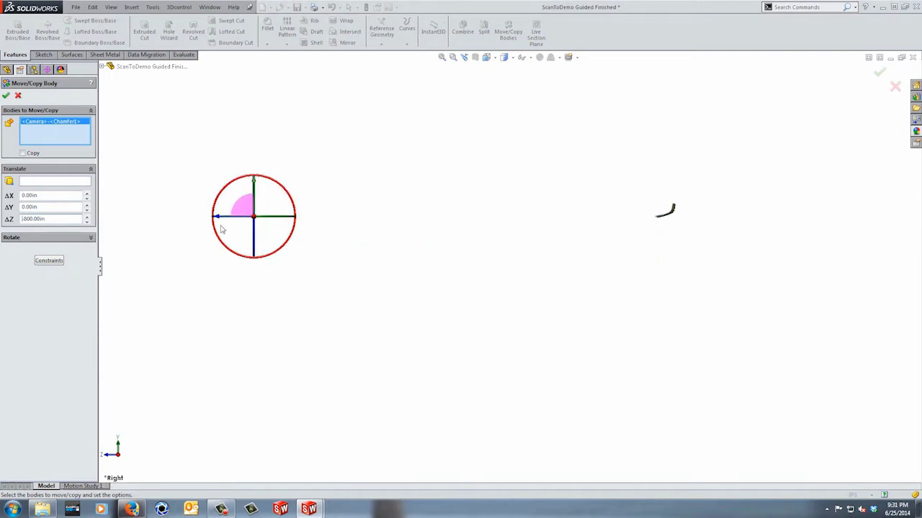
pyautogui.moveTo(219, 220); pyautogui.dragTo(637, 229)
pyautogui.scroll(-6, 586, 240)
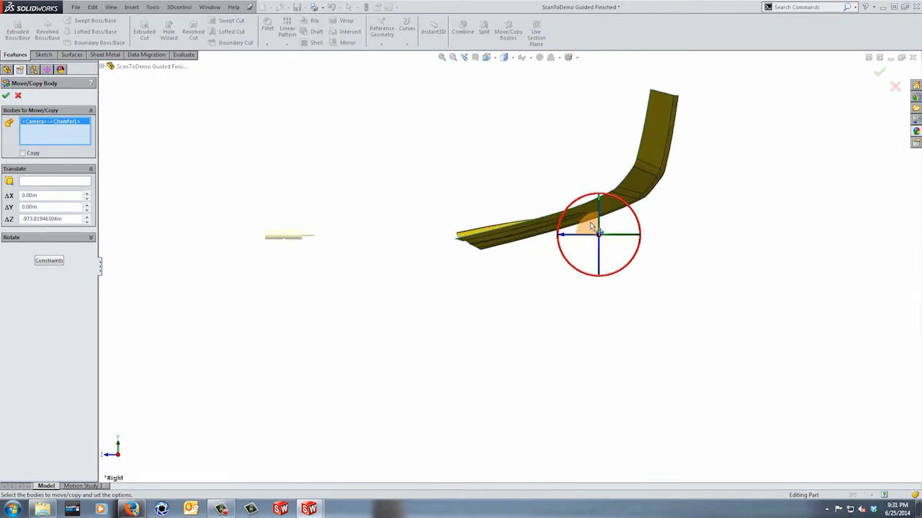
pyautogui.moveTo(570, 242); pyautogui.dragTo(880, 245)
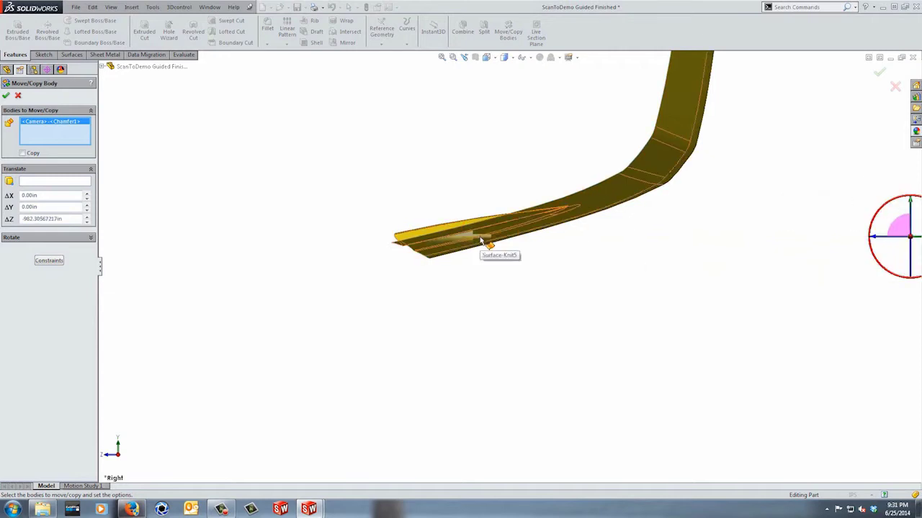
pyautogui.click(487, 58)
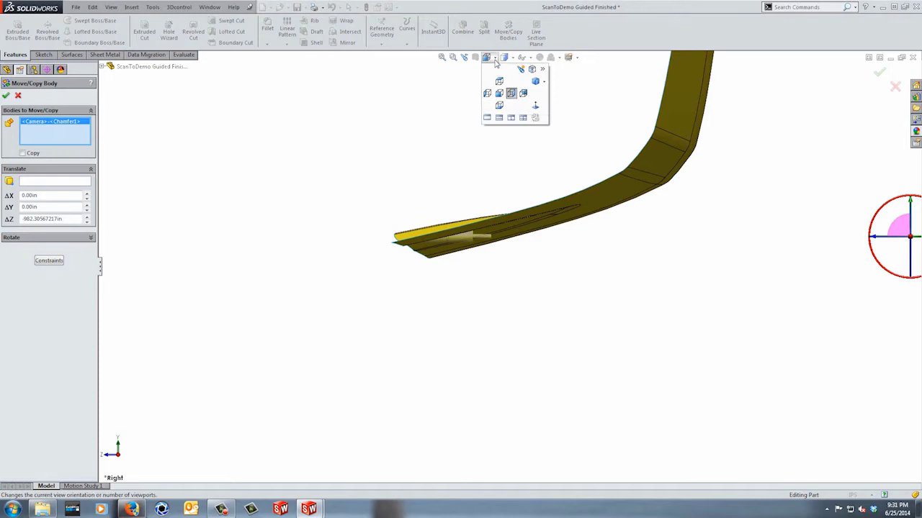
pyautogui.click(523, 98)
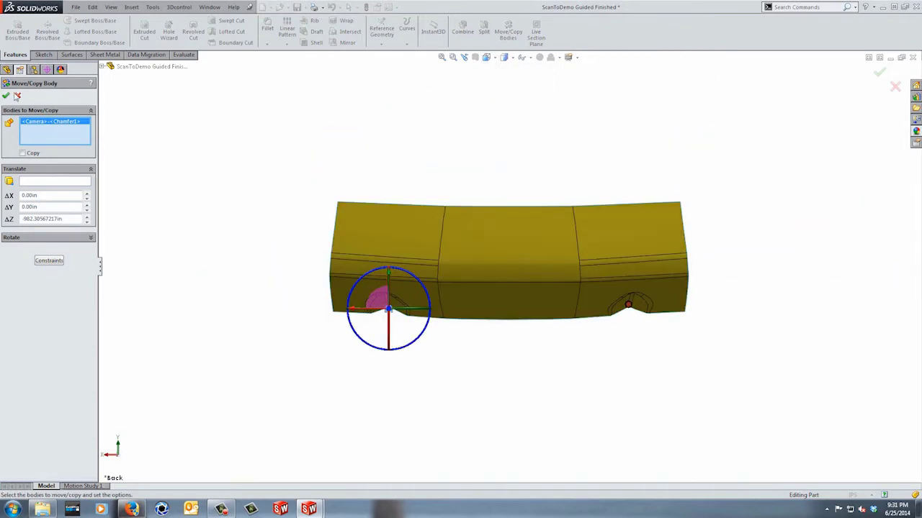
pyautogui.click(6, 96)
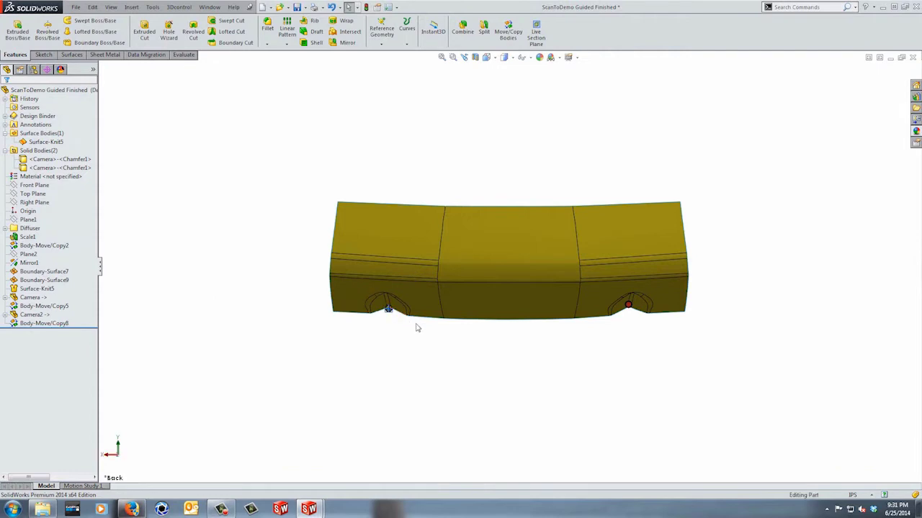
# - Examine the moved camera body's position in the diffuser's lower cutout
pyautogui.scroll(-4, 415, 321)
pyautogui.moveTo(416, 322); pyautogui.dragTo(375, 291, button='middle')
pyautogui.scroll(8, 382, 302)
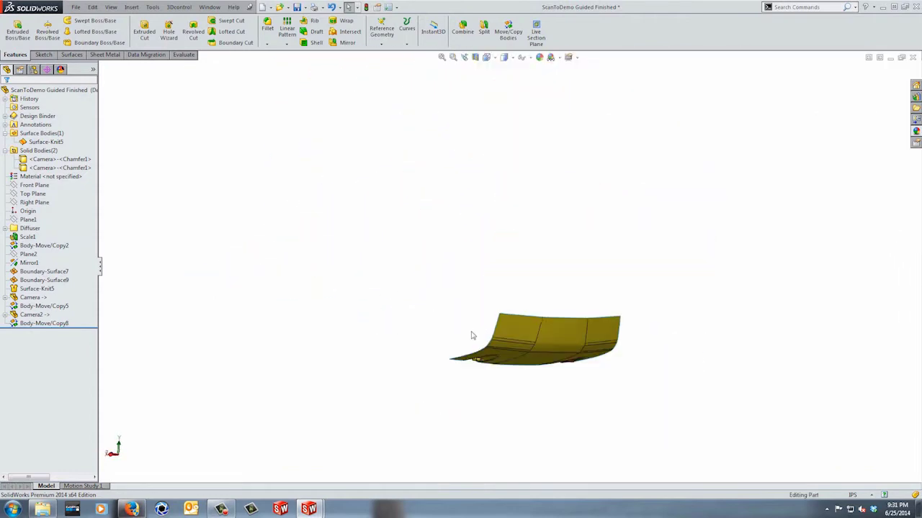
pyautogui.scroll(-5, 497, 360)
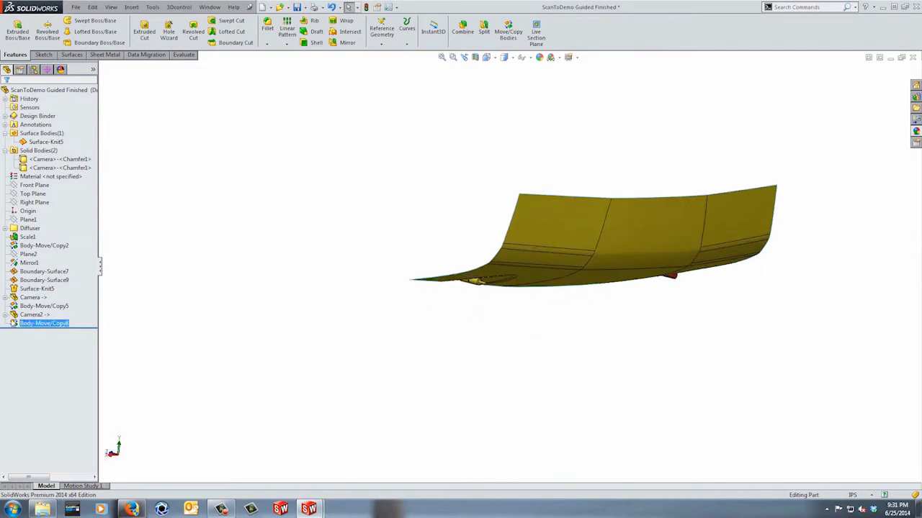
# - Inspect where Camera2's planes and Sketch1-Camera2 lie compared with the moved camera body and the diffuser
pyautogui.click(5, 314)
pyautogui.click(15, 332)
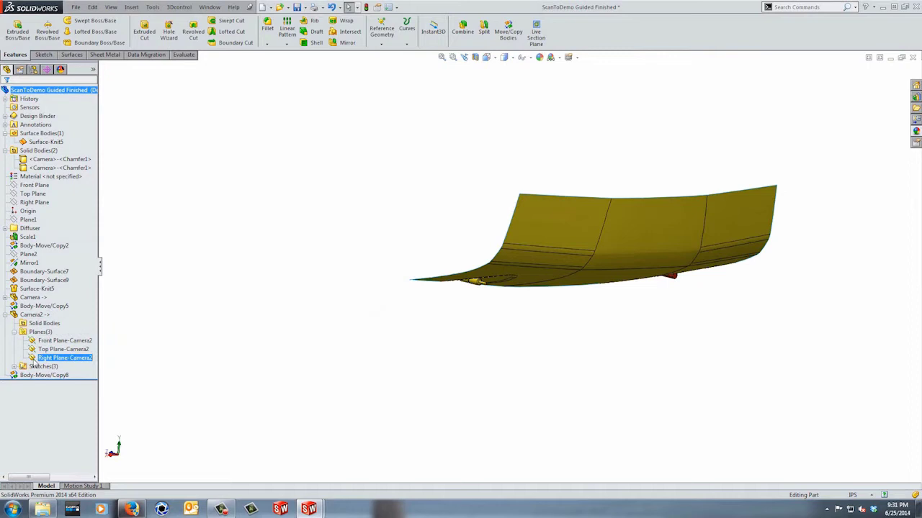
pyautogui.click(14, 366)
pyautogui.click(65, 375)
pyautogui.scroll(8, 453, 363)
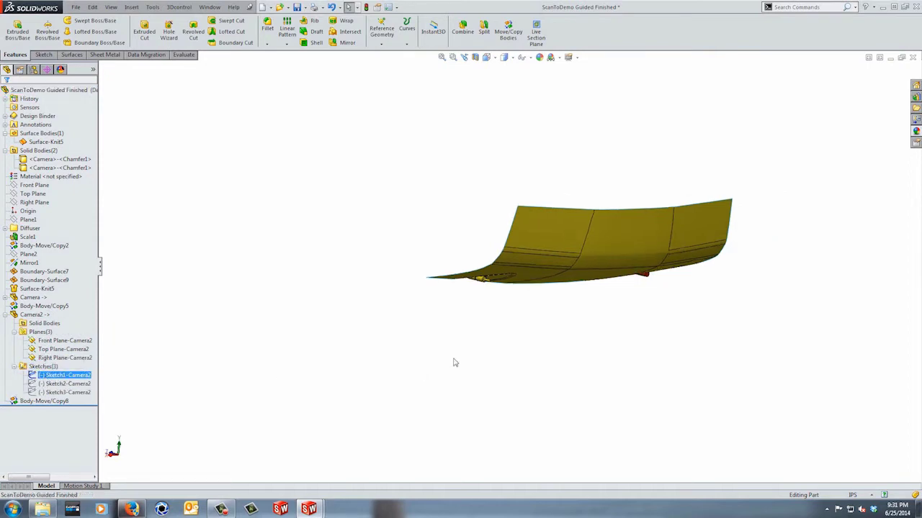
pyautogui.scroll(4, 565, 295)
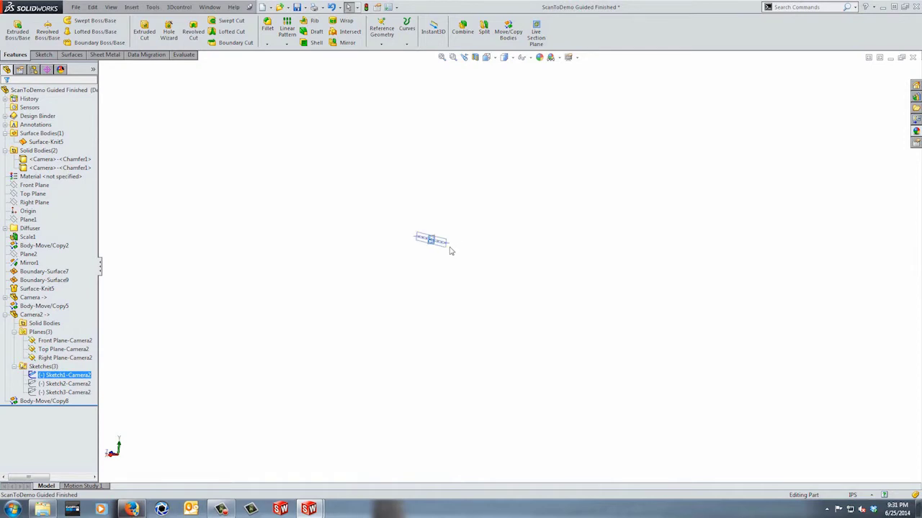
pyautogui.scroll(-10, 451, 250)
pyautogui.scroll(-7, 423, 132)
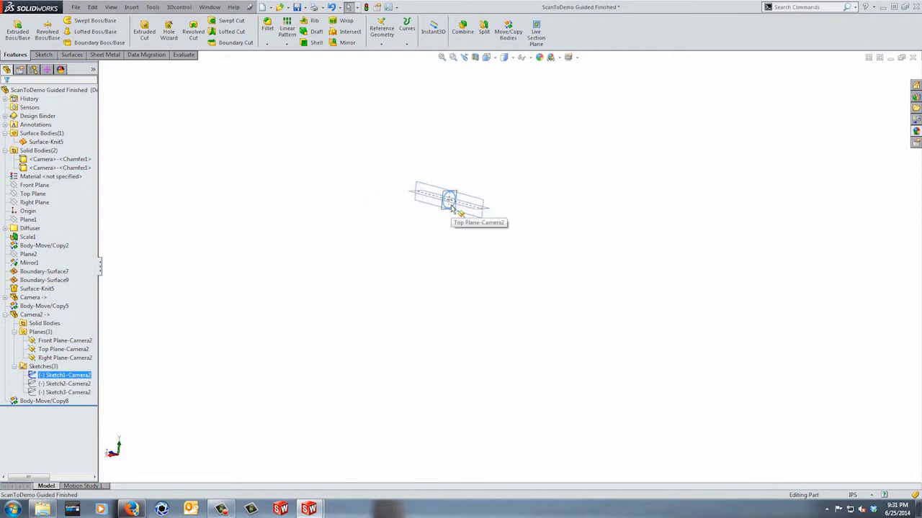
pyautogui.scroll(6, 445, 207)
pyautogui.scroll(4, 491, 247)
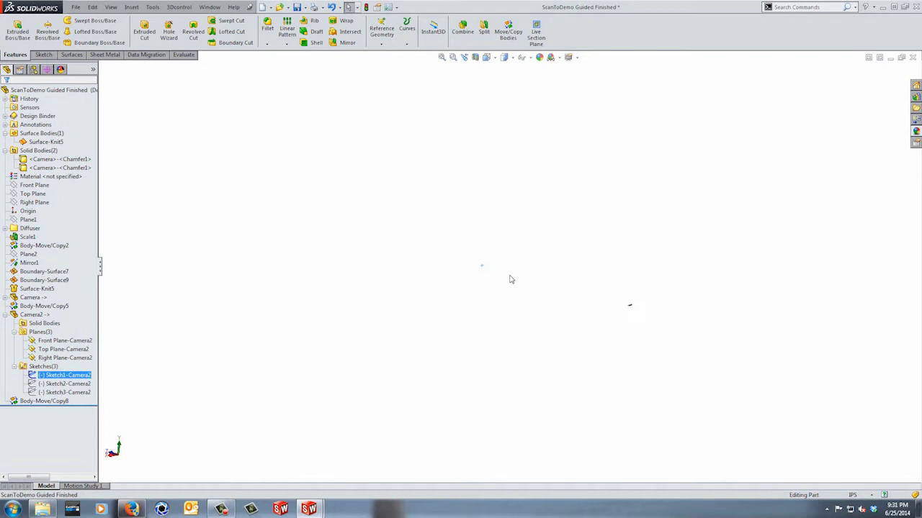
# - Delete the Body-Move/Copy8 feature and the inserted Camera2 part from the model
pyautogui.click(5, 315)
pyautogui.click(21, 323)
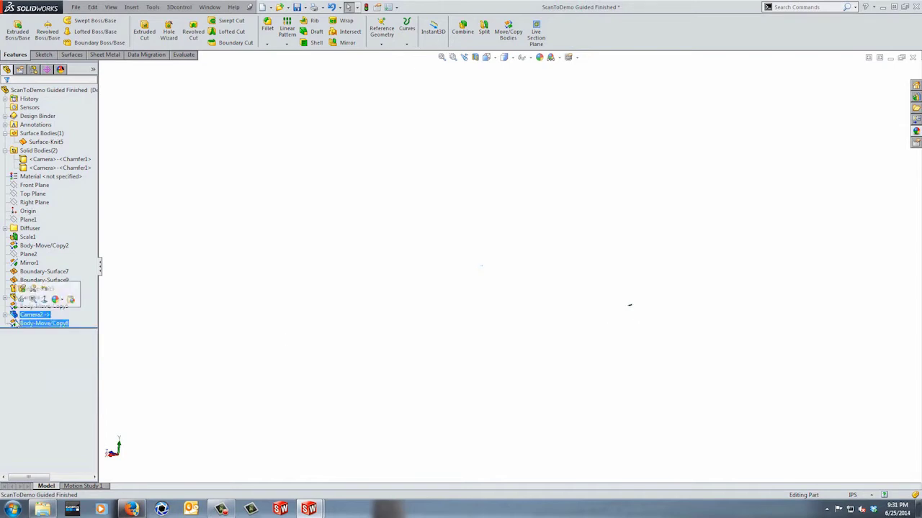
pyautogui.rightClick(19, 324)
pyautogui.click(51, 369)
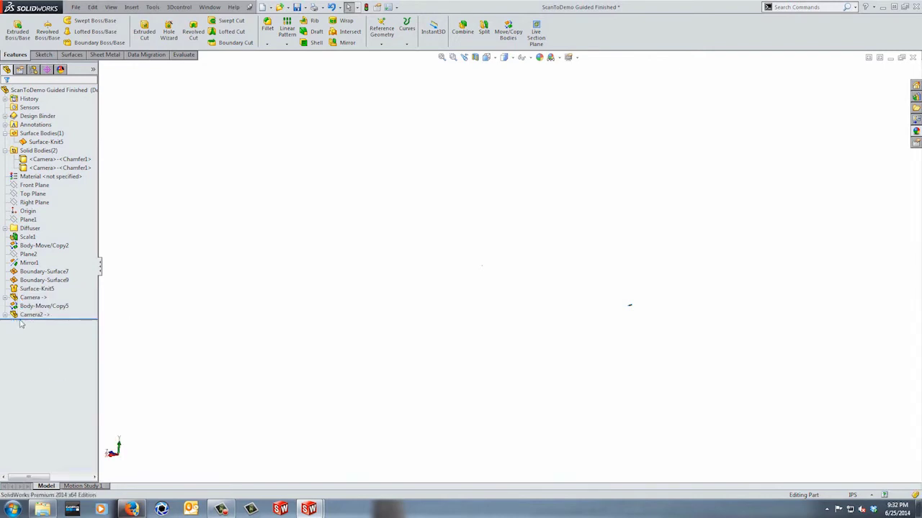
pyautogui.click(20, 316)
pyautogui.rightClick(20, 317)
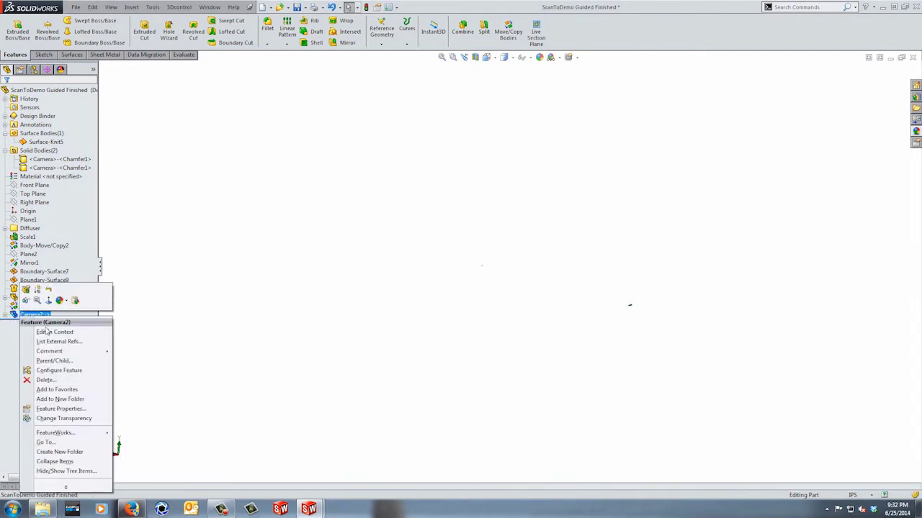
pyautogui.click(45, 379)
# - Examine Sketch3-Camera of the original Camera feature against the red camera body, and select Body-Move/Copy5
pyautogui.scroll(-10, 556, 294)
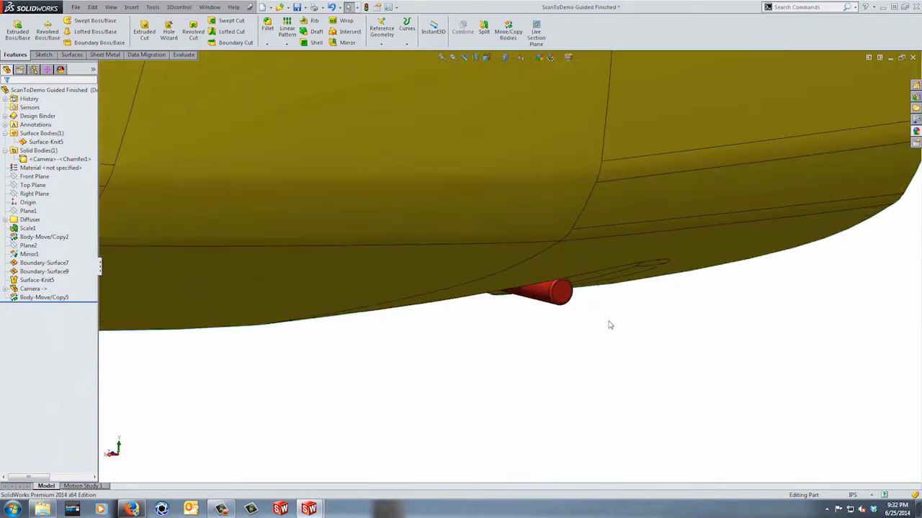
pyautogui.moveTo(609, 325); pyautogui.dragTo(533, 276, button='middle')
pyautogui.click(5, 289)
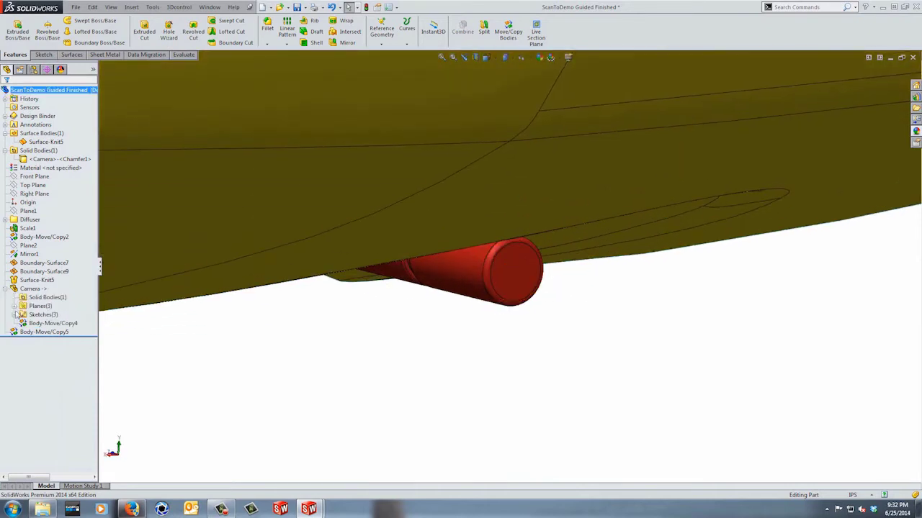
pyautogui.click(15, 315)
pyautogui.click(65, 340)
pyautogui.moveTo(497, 284); pyautogui.dragTo(521, 268, button='middle')
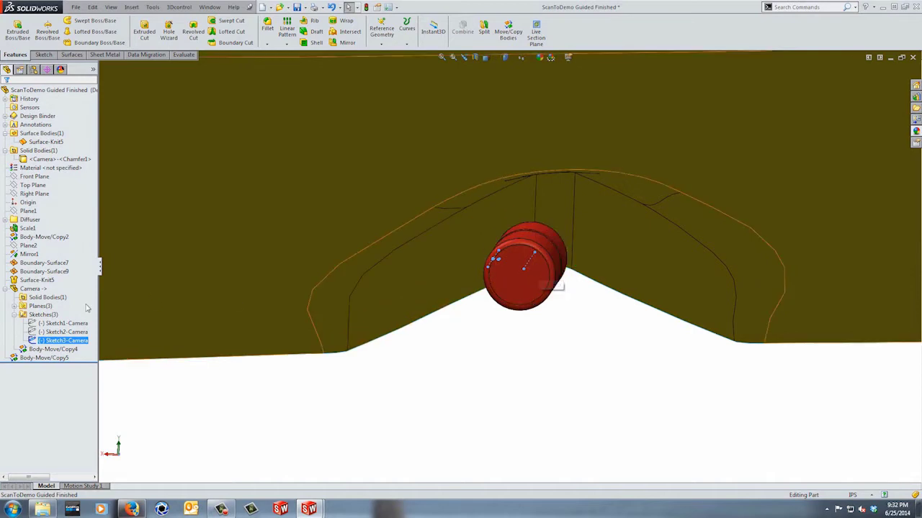
pyautogui.keyDown('ctrl'); pyautogui.click(41, 324); pyautogui.keyUp('ctrl')
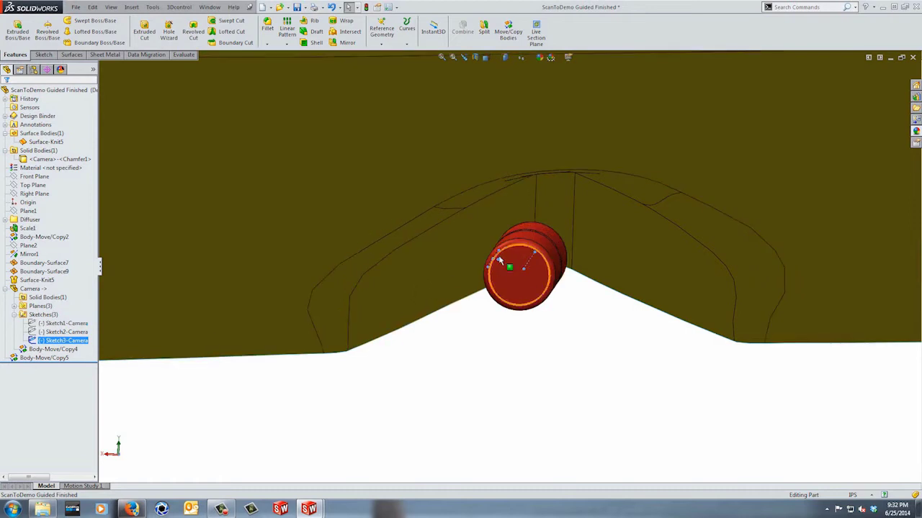
pyautogui.keyDown('ctrl'); pyautogui.click(495, 307); pyautogui.keyUp('ctrl')
pyautogui.click(43, 358)
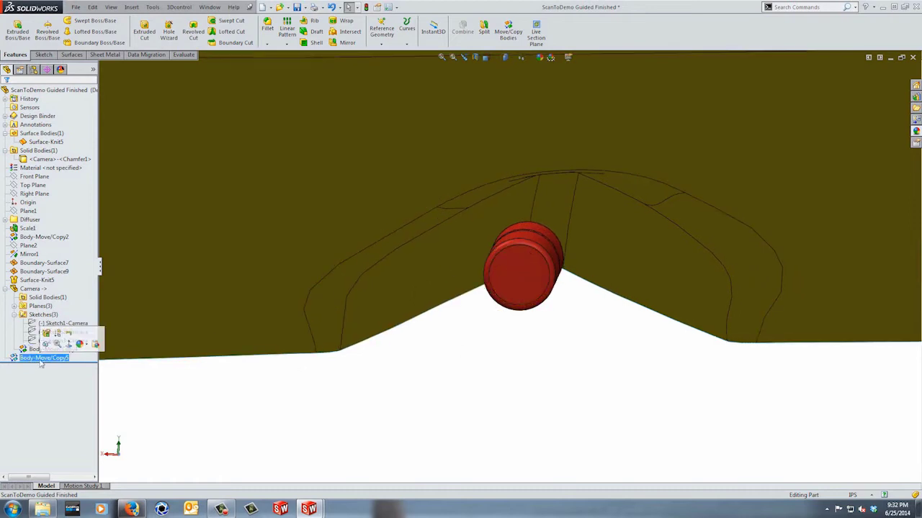
# - Examine the camera body's position in the diffuser cutout together with Sketch2-Camera and Sketch3-Camera
pyautogui.moveTo(333, 360); pyautogui.dragTo(726, 281, button='middle')
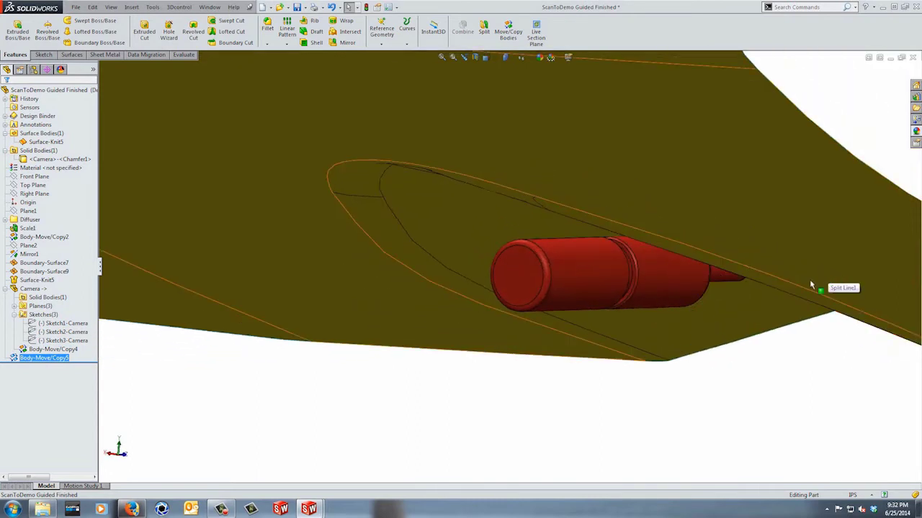
pyautogui.scroll(6, 650, 359)
pyautogui.moveTo(592, 331); pyautogui.dragTo(531, 284, button='middle')
pyautogui.scroll(-3, 531, 281)
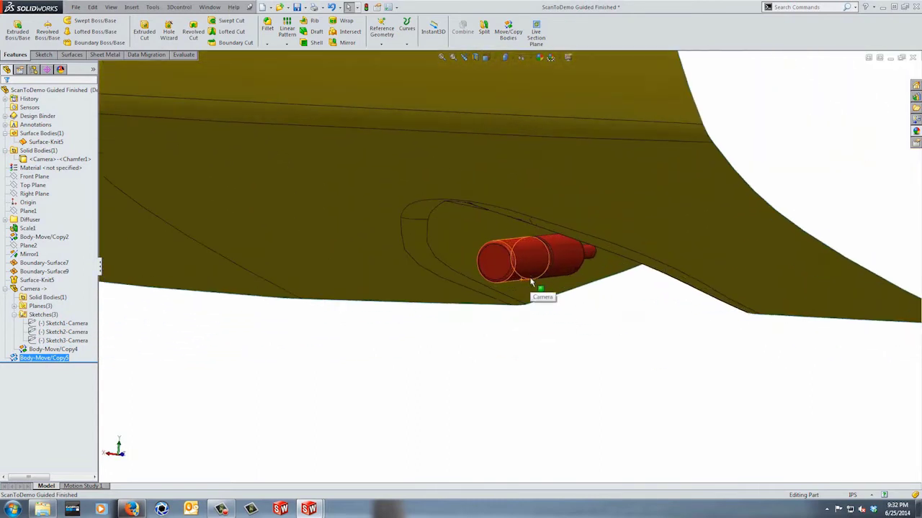
pyautogui.moveTo(209, 320); pyautogui.dragTo(241, 315, button='middle')
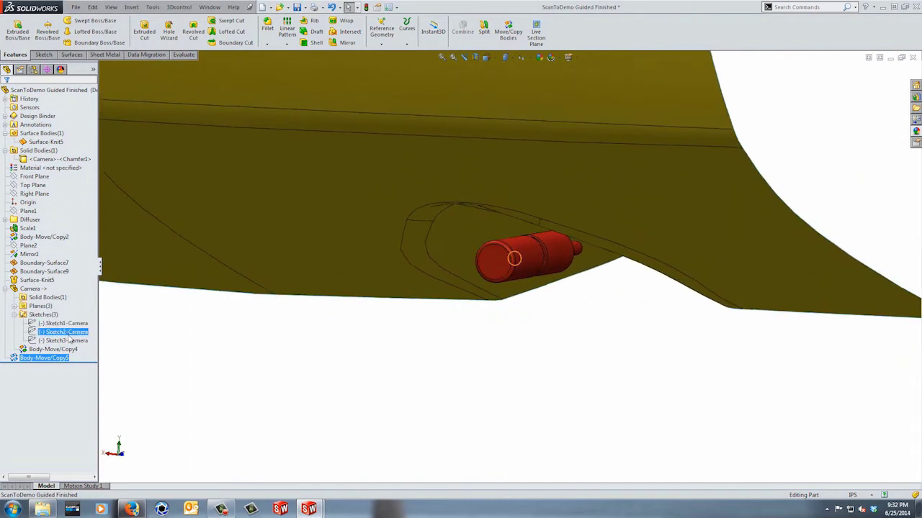
pyautogui.click(69, 333)
pyautogui.click(70, 341)
pyautogui.moveTo(374, 287)
pyautogui.mouseDown(button='middle')
pyautogui.moveTo(518, 241)
pyautogui.moveTo(499, 236)
pyautogui.moveTo(490, 271)
pyautogui.moveTo(472, 274)
pyautogui.moveTo(496, 266)
pyautogui.moveTo(471, 265)
pyautogui.mouseUp(button='middle')
pyautogui.click(16, 315)
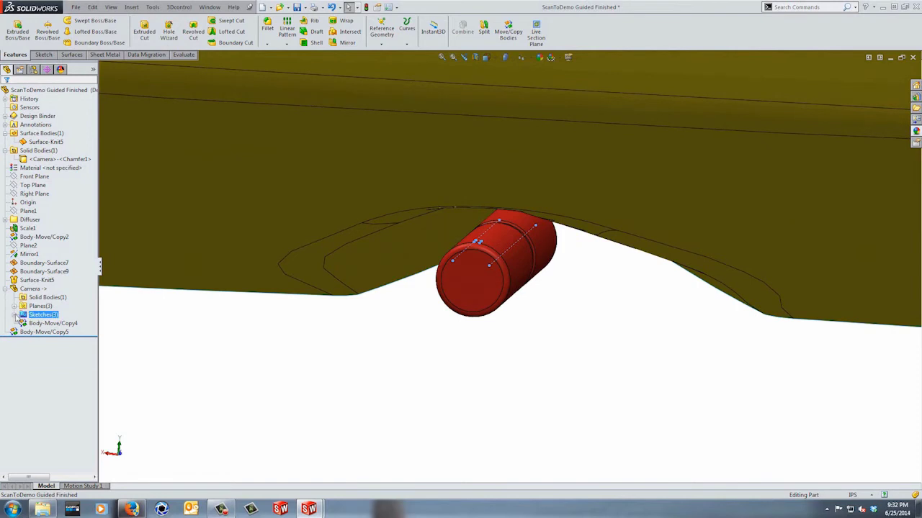
# - Examine where Front Plane-Camera and Right Plane-Camera lie relative to the camera body and the diffuser
pyautogui.click(321, 384)
pyautogui.scroll(3, 301, 354)
pyautogui.click(39, 308)
pyautogui.click(14, 306)
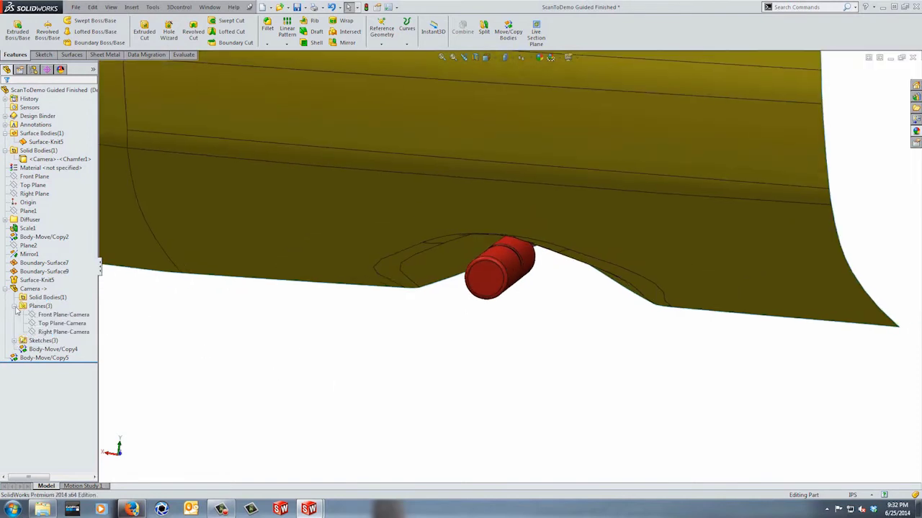
pyautogui.click(45, 315)
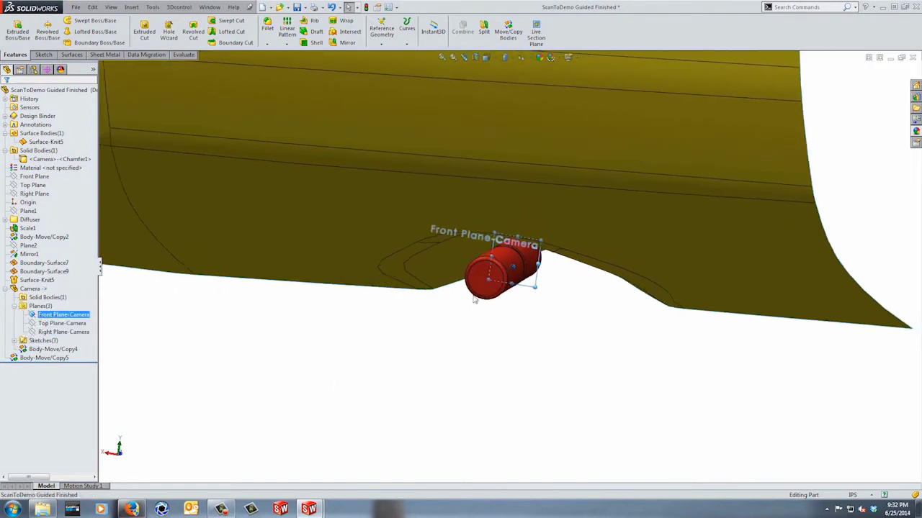
pyautogui.click(79, 331)
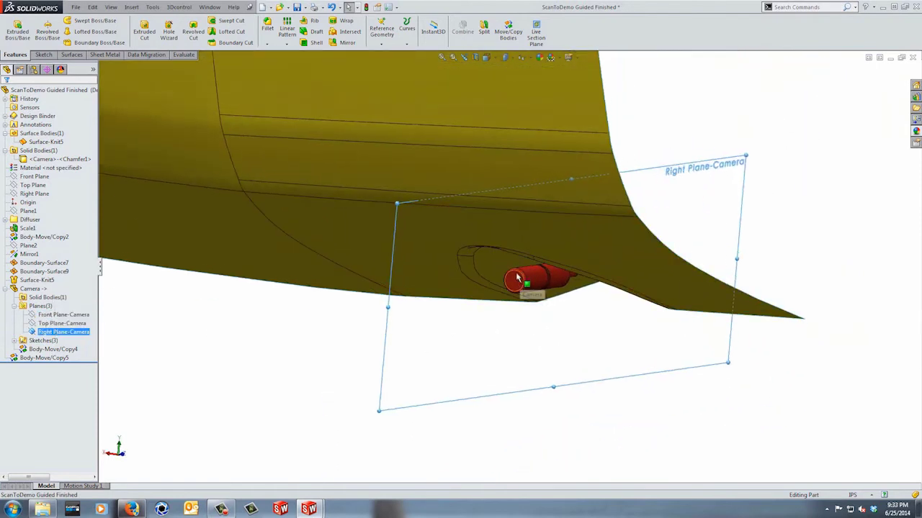
pyautogui.moveTo(521, 281); pyautogui.dragTo(524, 304, button='middle')
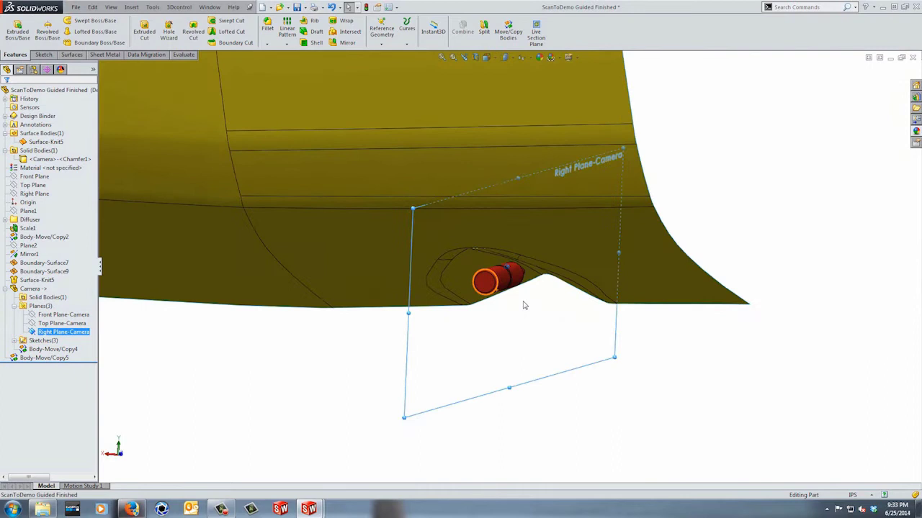
pyautogui.scroll(3, 524, 304)
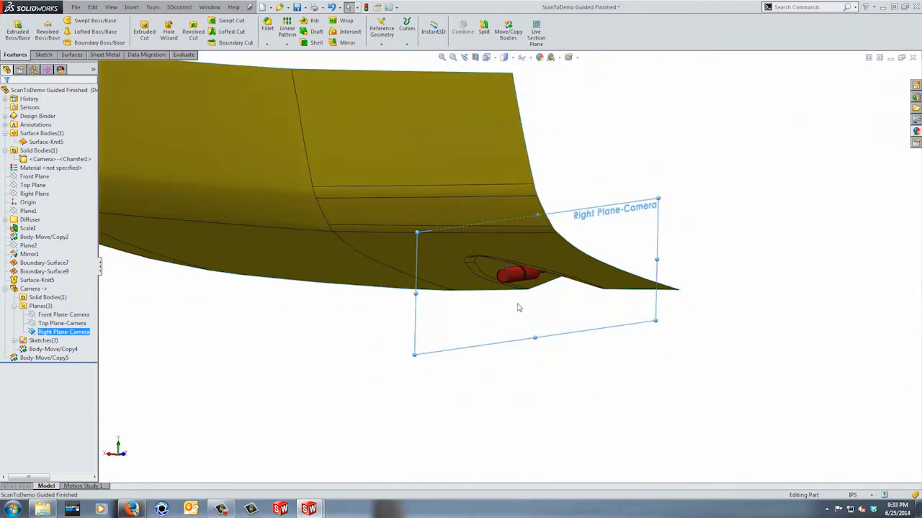
pyautogui.scroll(-10, 517, 308)
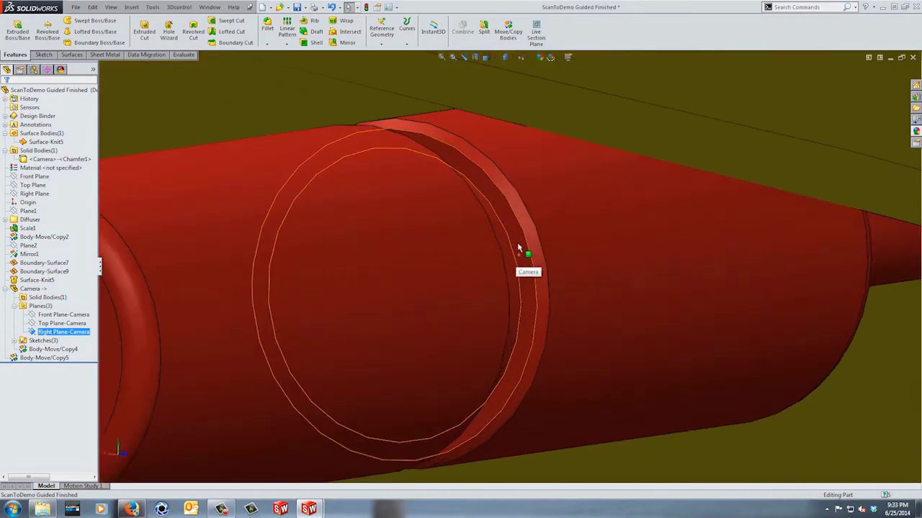
# - Inspect the camera body's ring groove and round end face within the diffuser cutout from several angles
pyautogui.click(517, 249)
pyautogui.scroll(10, 527, 268)
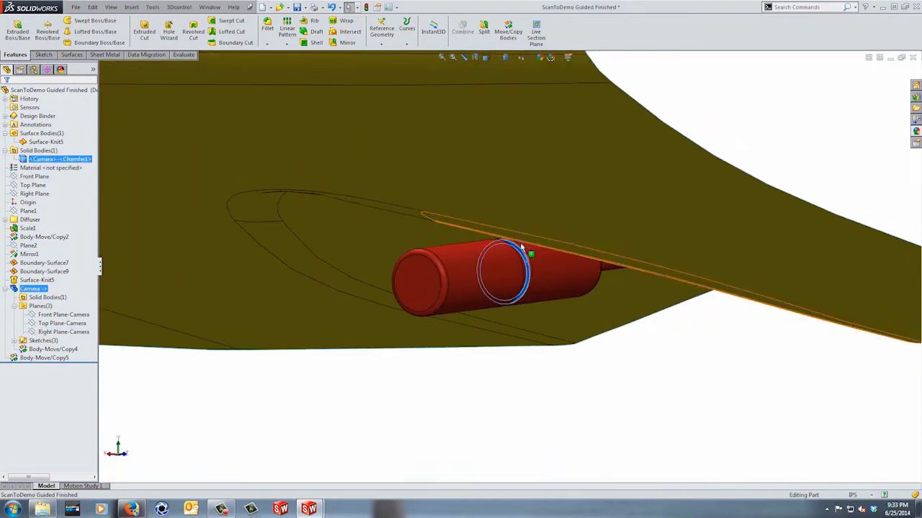
pyautogui.click(428, 278)
pyautogui.scroll(3, 428, 278)
pyautogui.moveTo(466, 290); pyautogui.dragTo(518, 292, button='middle')
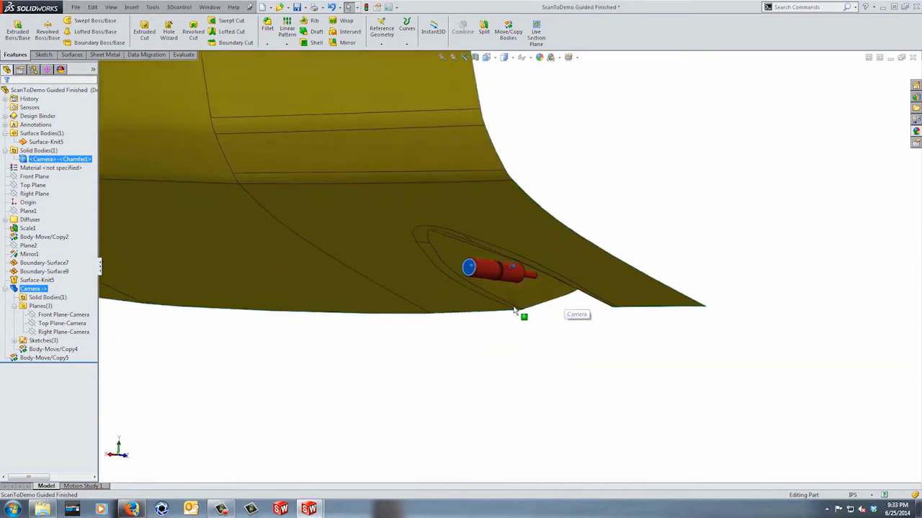
pyautogui.click(534, 375)
pyautogui.moveTo(514, 331); pyautogui.dragTo(504, 292, button='middle')
pyautogui.scroll(3, 469, 283)
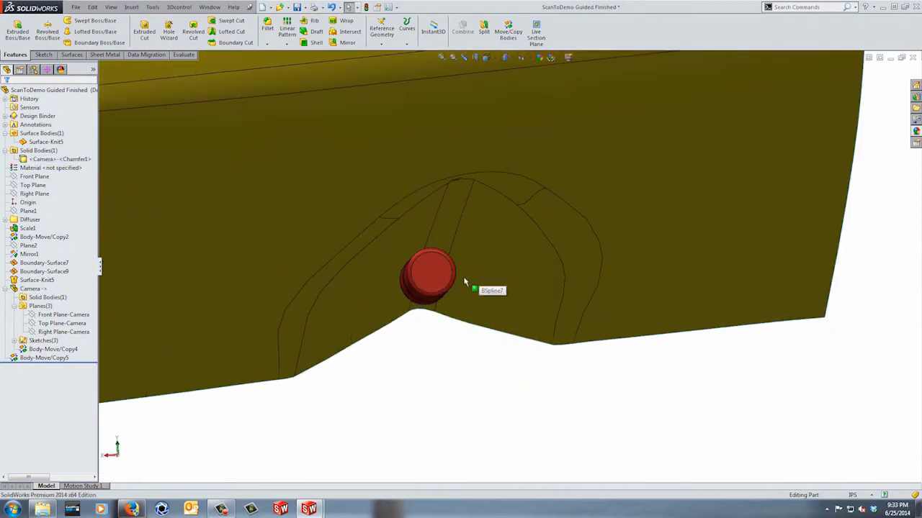
# - Start a sketch on the camera's round end face and draw a circle about 0.82 in in diameter from the face's center
pyautogui.click(431, 274)
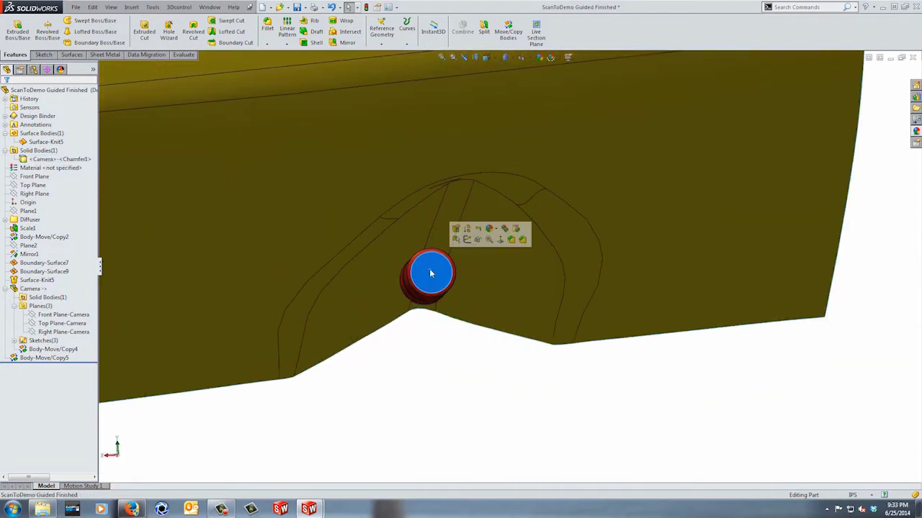
pyautogui.click(468, 243)
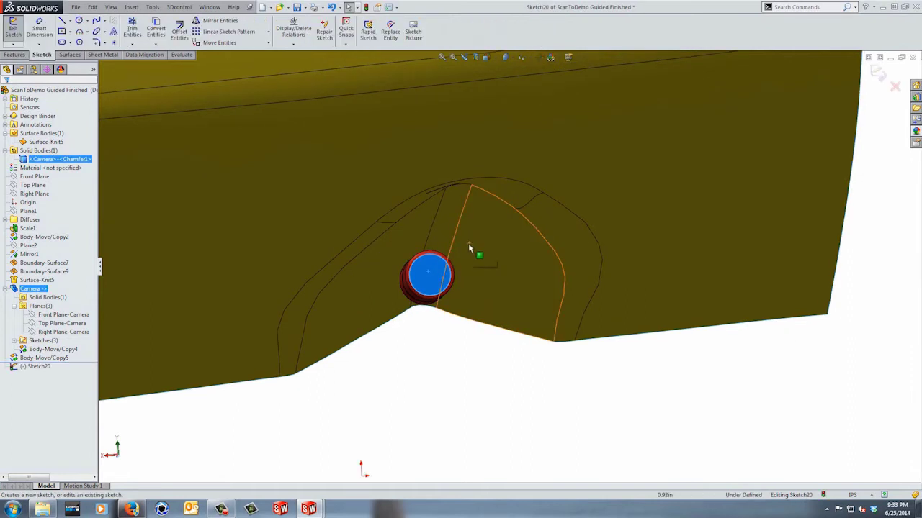
pyautogui.scroll(-10, 619, 306)
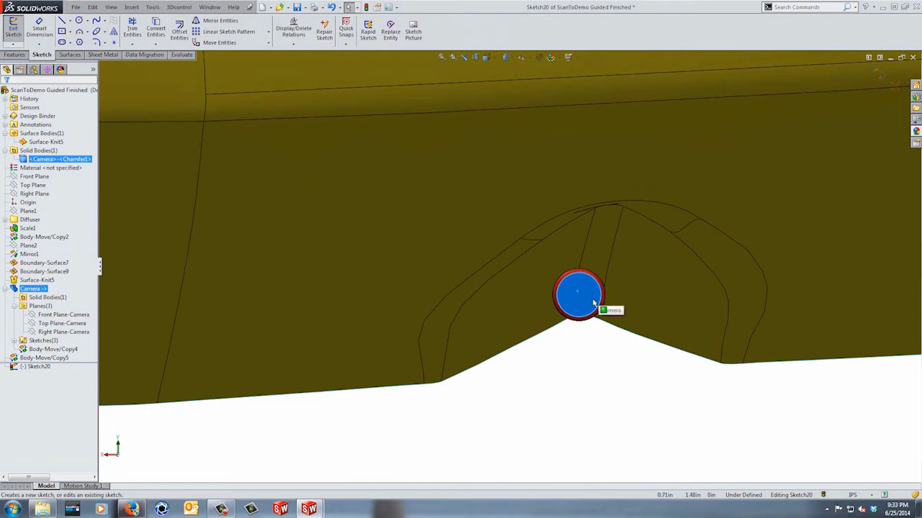
pyautogui.press('c')
pyautogui.click(580, 296)
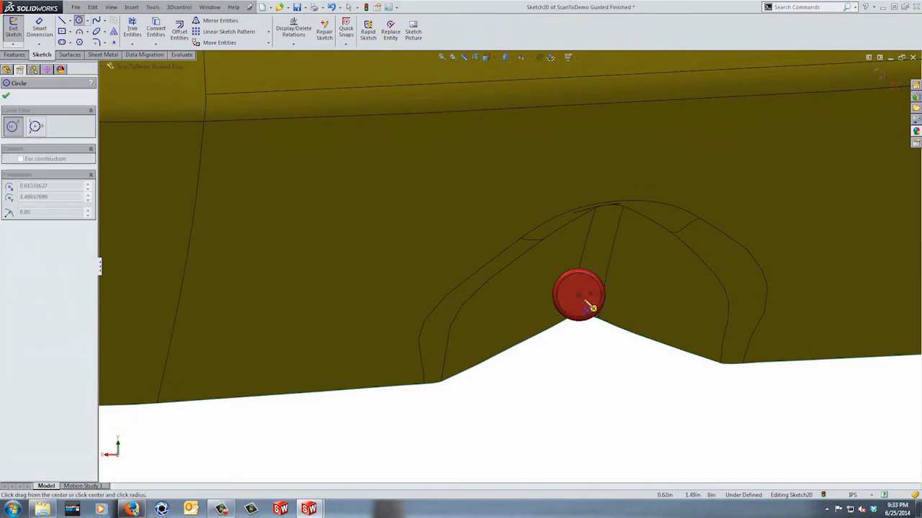
pyautogui.click(580, 295)
pyautogui.click(620, 336)
# - Dimension the new circle around the camera and set its diameter to 0.5 in
pyautogui.press('s')
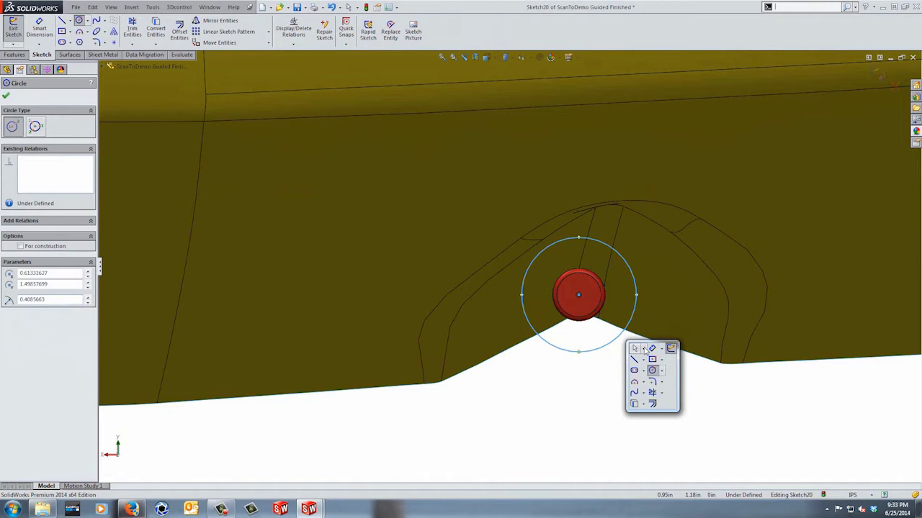
pyautogui.click(652, 349)
pyautogui.click(621, 333)
pyautogui.click(627, 347)
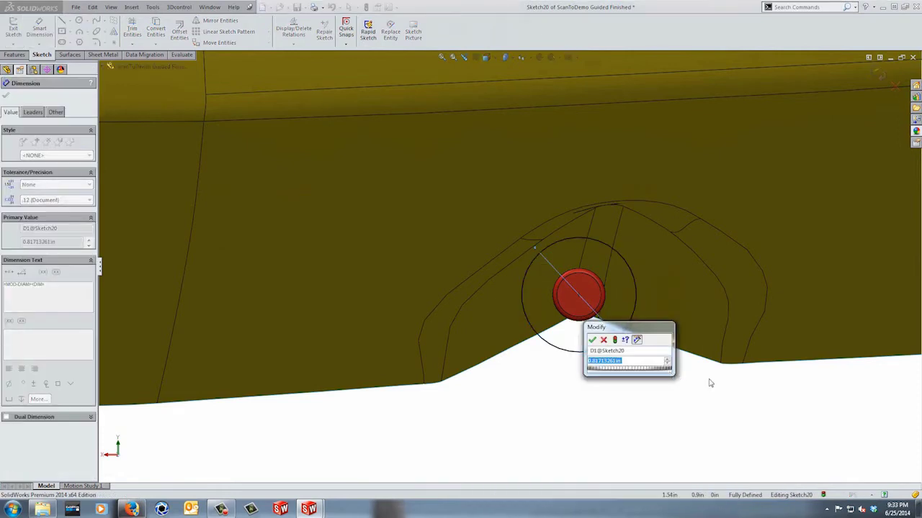
pyautogui.write('0.5')
pyautogui.press('Return')
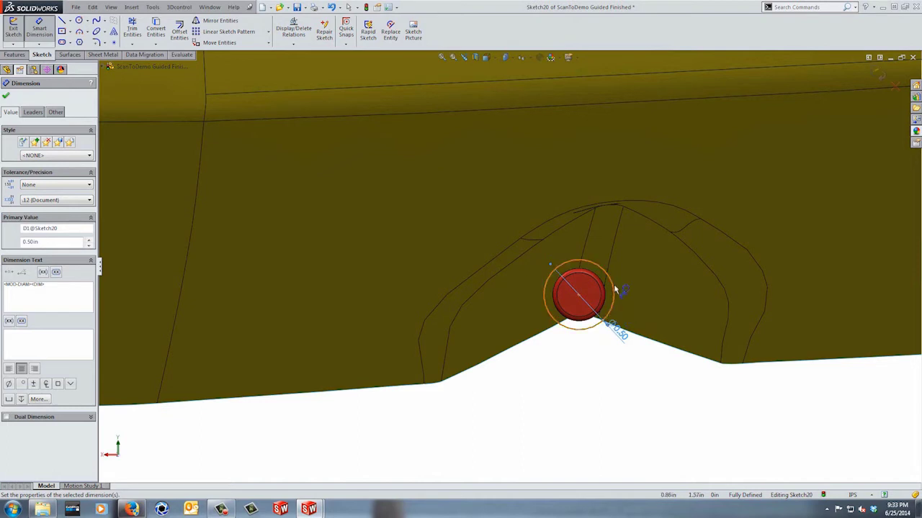
# - Convert the camera body's outer circular edge into sketch geometry inside the 0.50 in circle
pyautogui.moveTo(620, 290); pyautogui.dragTo(637, 296, button='middle')
pyautogui.scroll(-5, 637, 297)
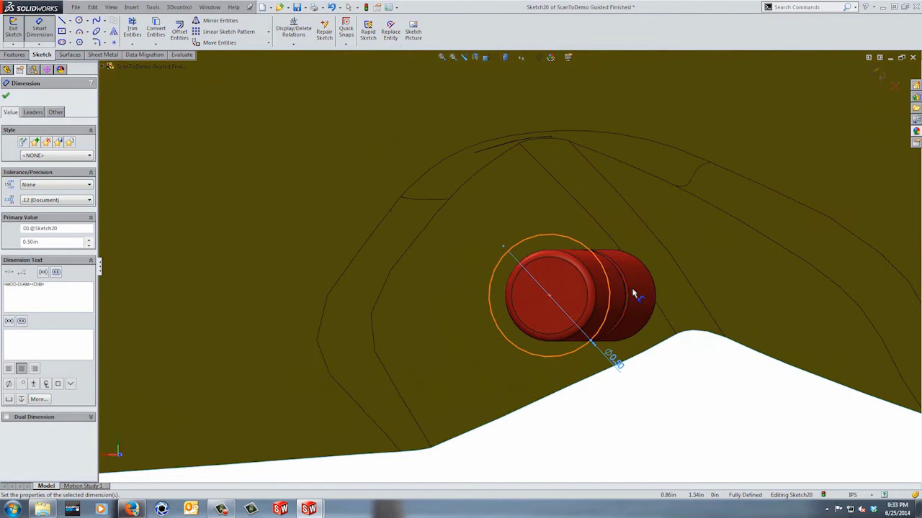
pyautogui.click(572, 262)
pyautogui.press('Escape')
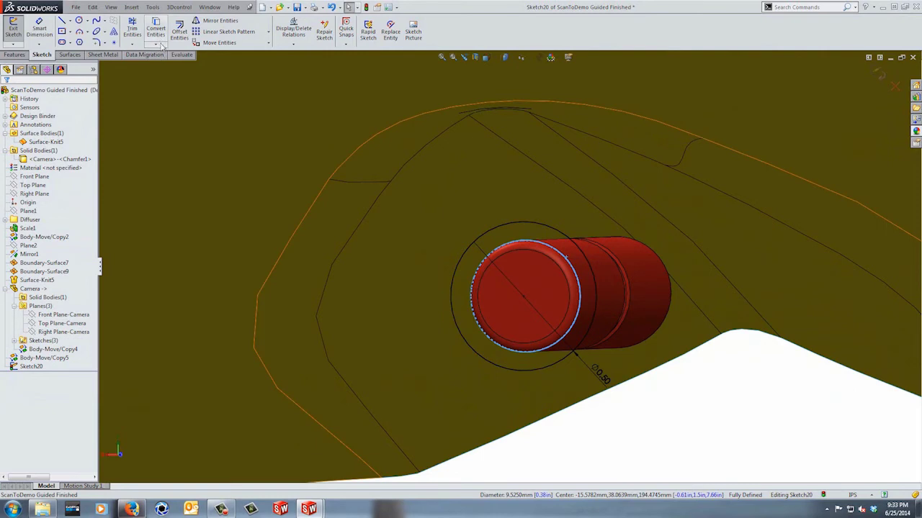
pyautogui.click(156, 32)
pyautogui.moveTo(588, 311); pyautogui.dragTo(534, 258, button='middle')
pyautogui.click(535, 251)
pyautogui.scroll(4, 607, 273)
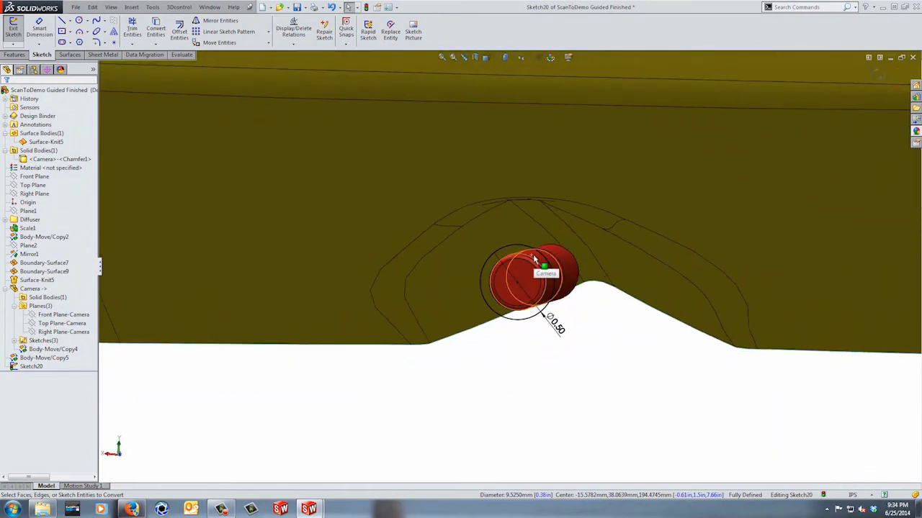
pyautogui.scroll(5, 611, 252)
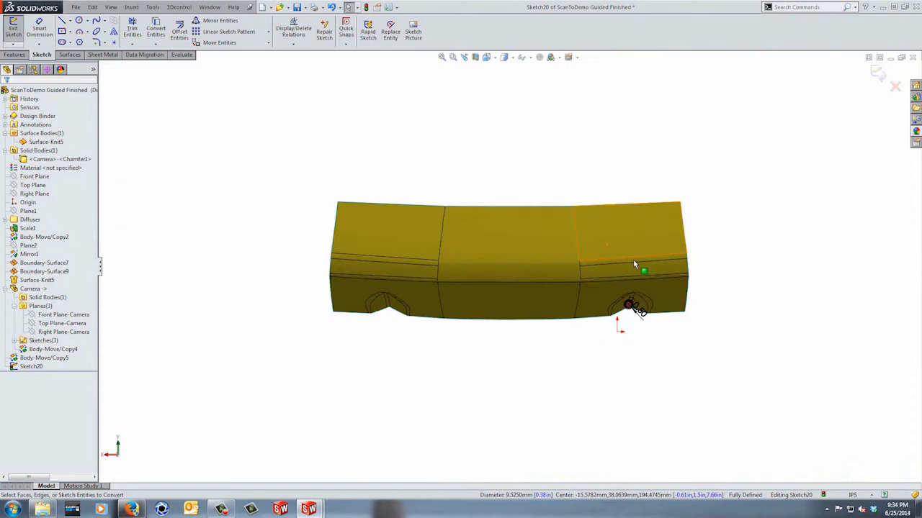
pyautogui.scroll(-5, 607, 308)
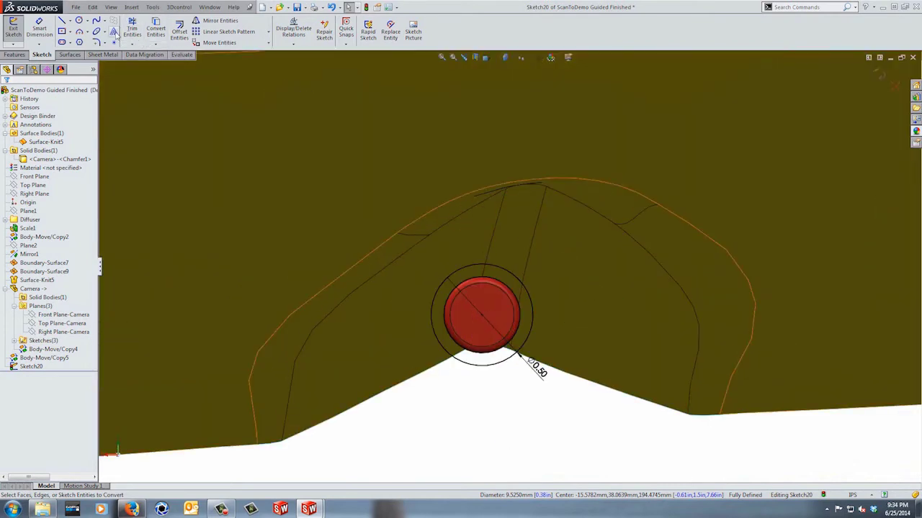
pyautogui.click(156, 30)
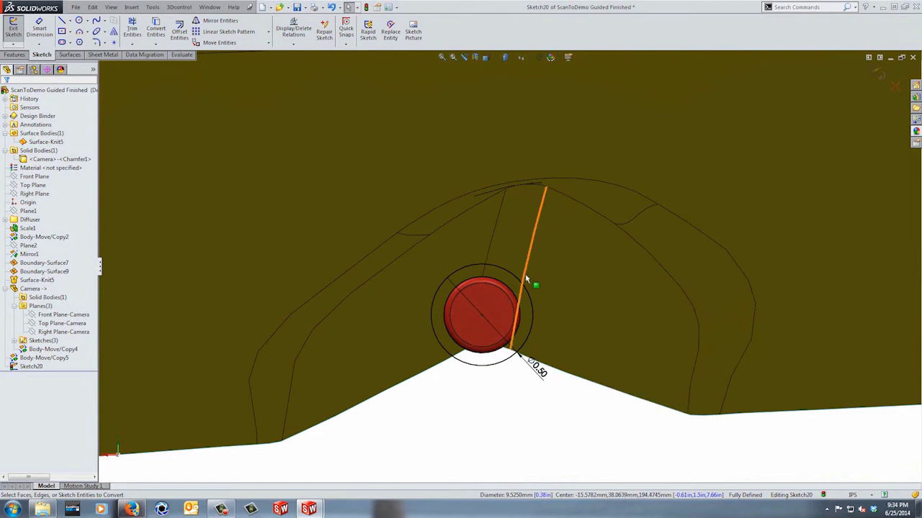
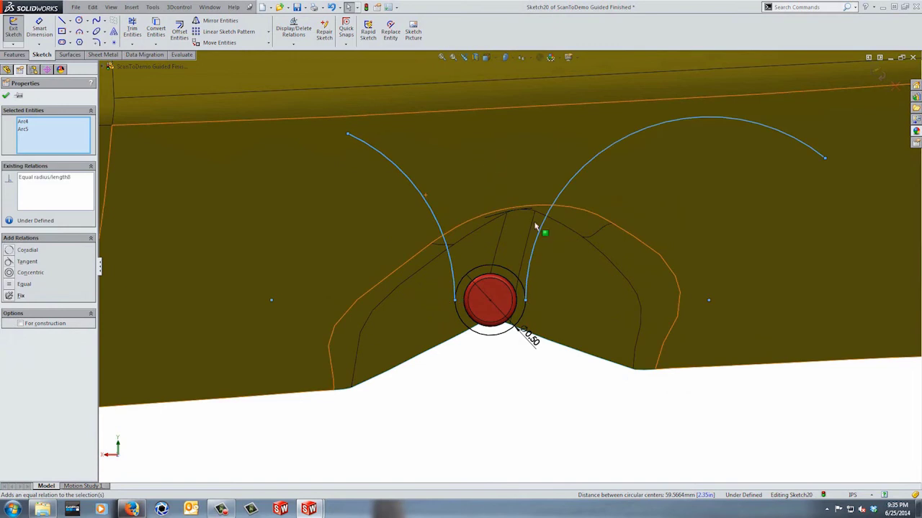
# - Shorten the long arc to the right of the camera by moving its free endpoint inward
pyautogui.scroll(3, 560, 354)
pyautogui.scroll(-2, 626, 212)
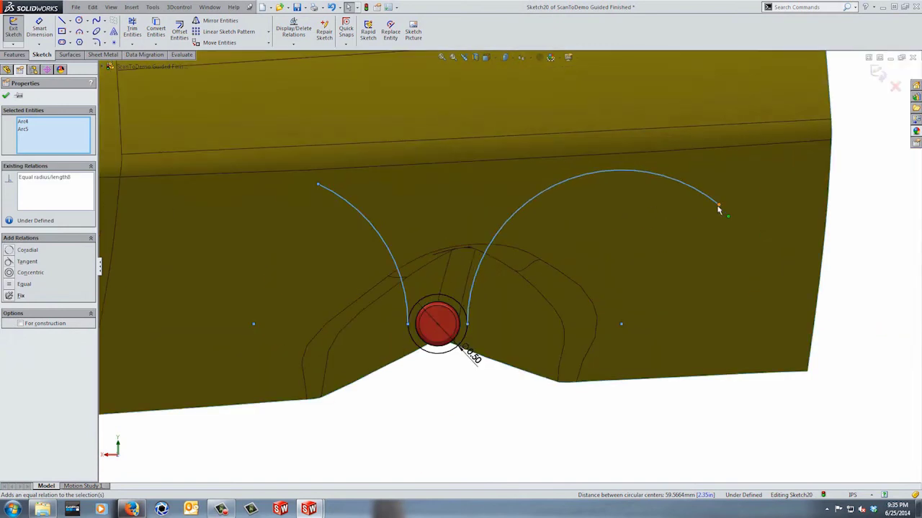
pyautogui.moveTo(719, 207); pyautogui.dragTo(550, 203)
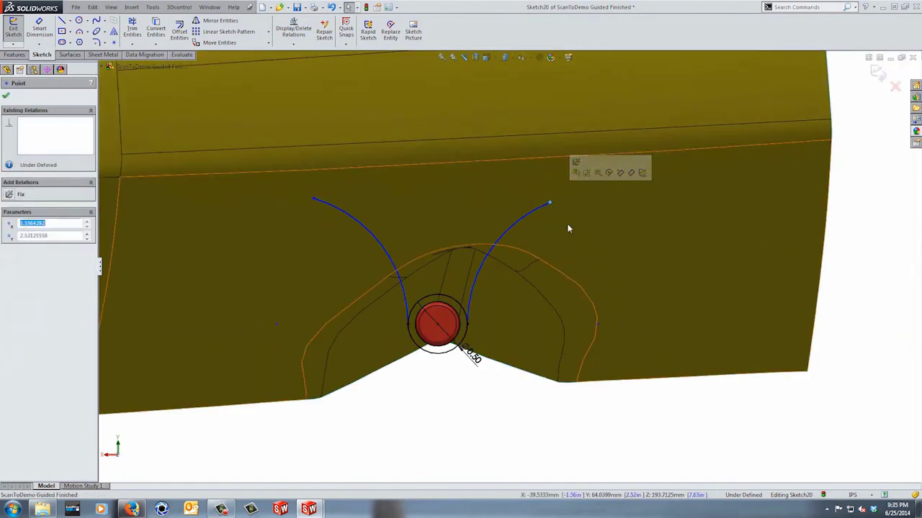
# - Add an arc-length dimension between the shortened arc's endpoints and set it to 1.50 in
pyautogui.press('s')
pyautogui.click(596, 234)
pyautogui.click(549, 204)
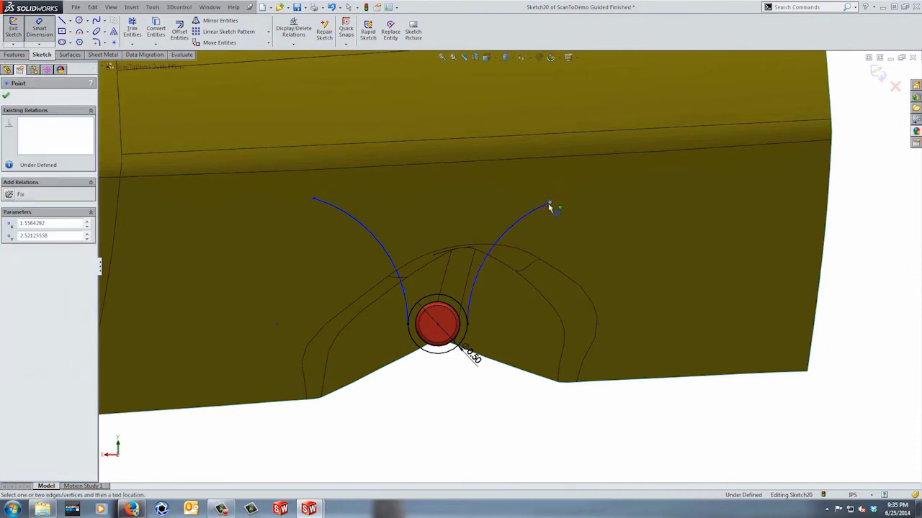
pyautogui.click(469, 328)
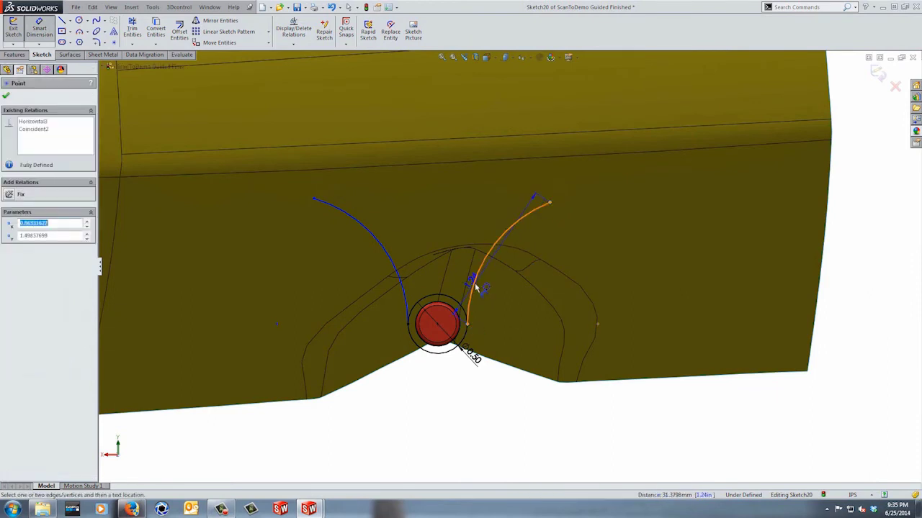
pyautogui.click(476, 288)
pyautogui.click(523, 258)
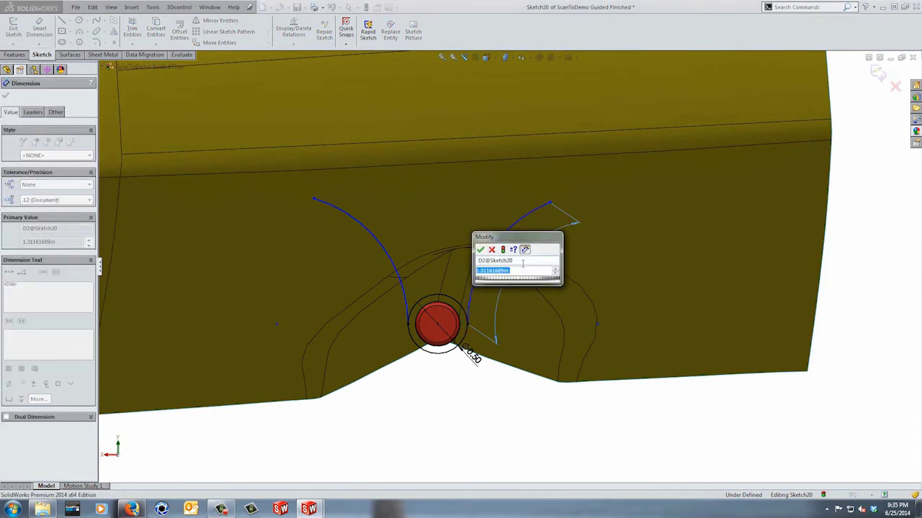
pyautogui.press('Return')
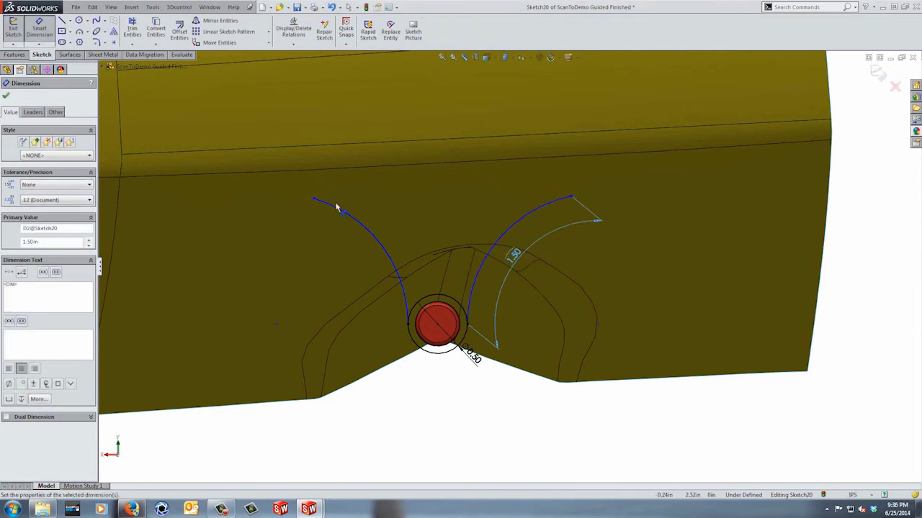
# - Dimension the radius of the arc to the left of the camera and set it to 1.00 in
pyautogui.click(355, 223)
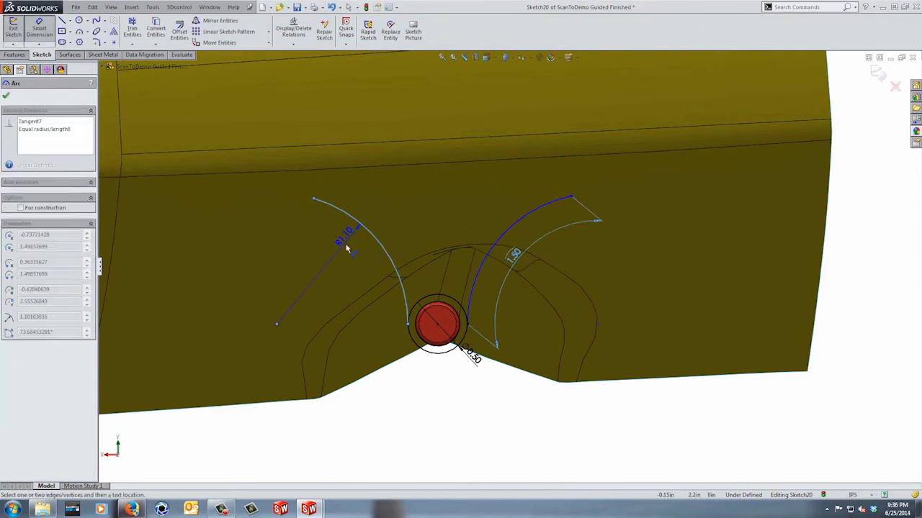
pyautogui.click(346, 248)
pyautogui.write('1.00in')
pyautogui.press('Return')
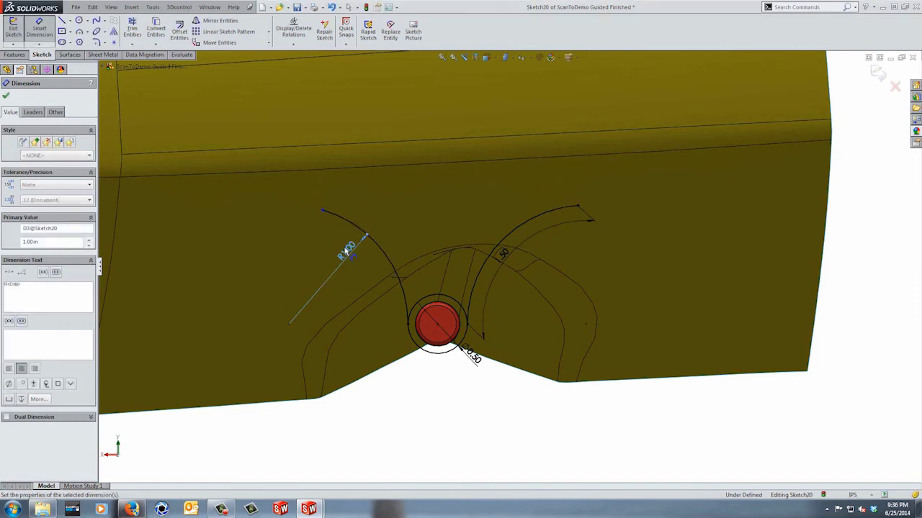
# - Lengthen the arc to the left of the camera slightly and dimension its arc length at 1.50 in
pyautogui.press('Escape')
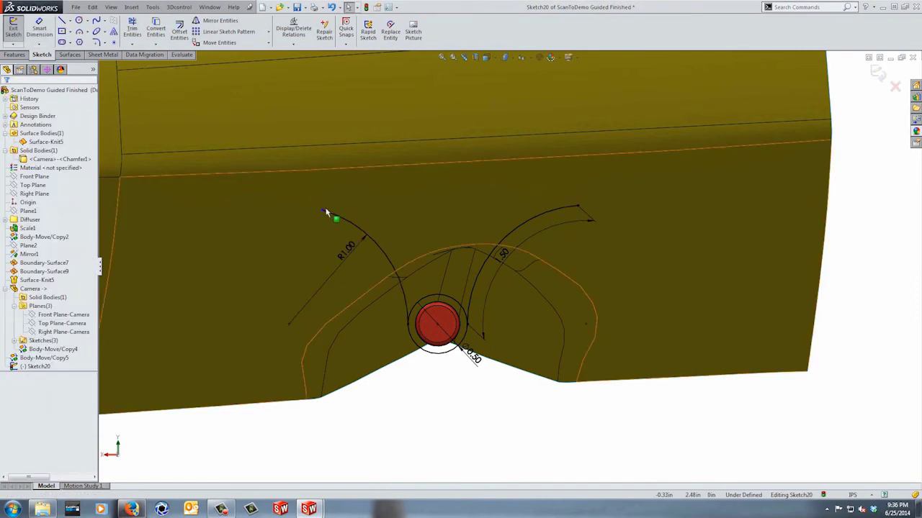
pyautogui.moveTo(322, 212)
pyautogui.mouseDown()
pyautogui.moveTo(302, 207)
pyautogui.moveTo(314, 210)
pyautogui.mouseUp()
pyautogui.press('s')
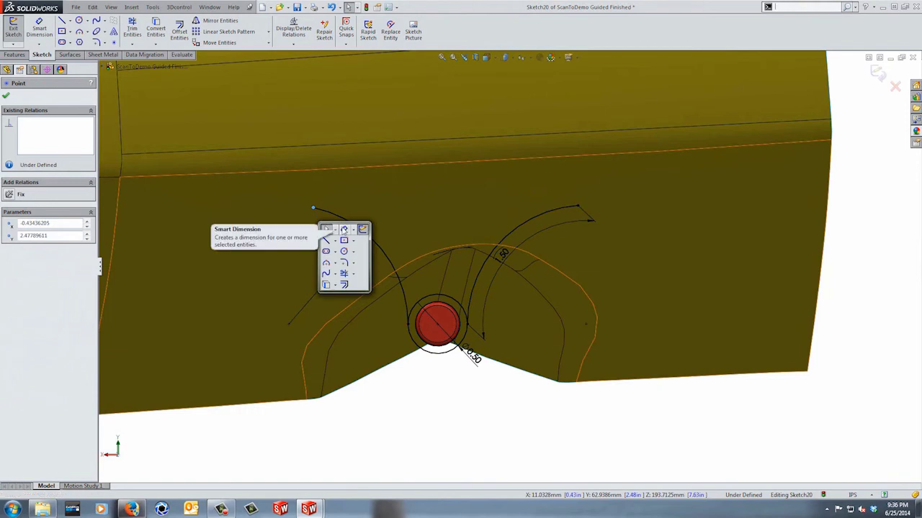
pyautogui.click(326, 229)
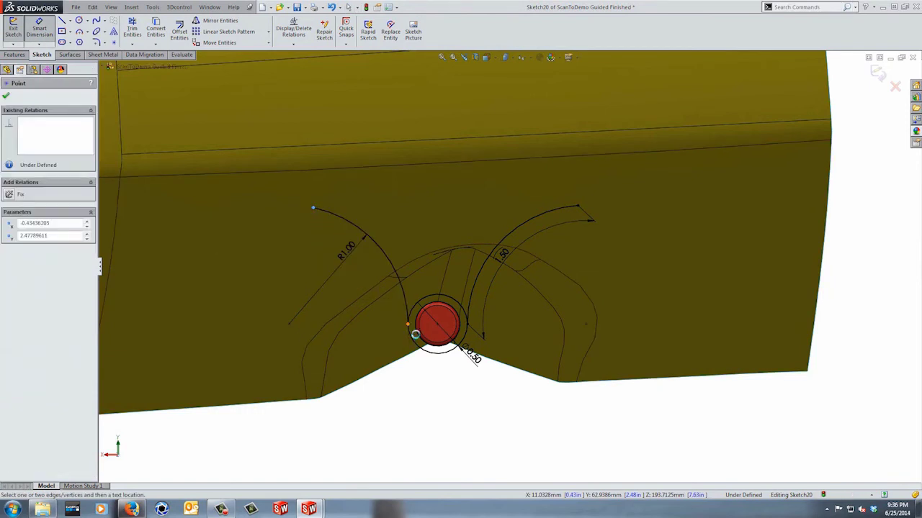
pyautogui.click(408, 324)
pyautogui.click(377, 278)
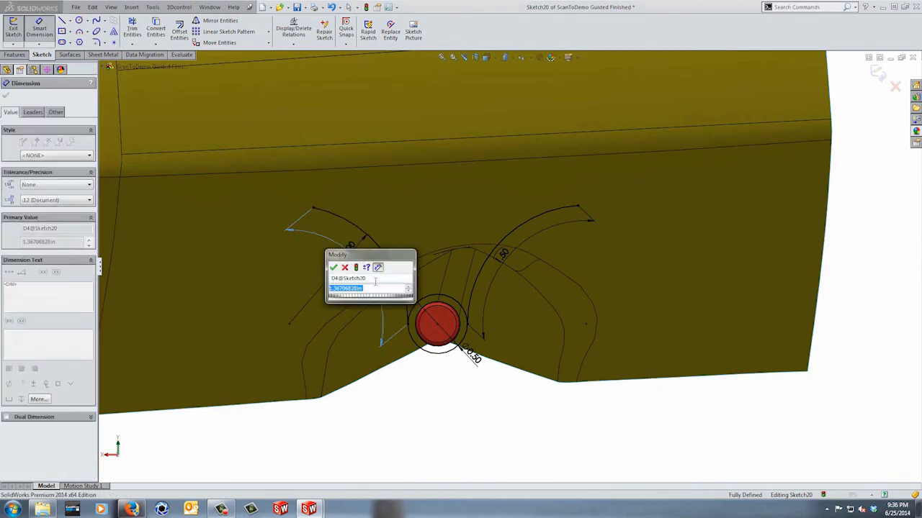
pyautogui.write('1.')
pyautogui.press('Return')
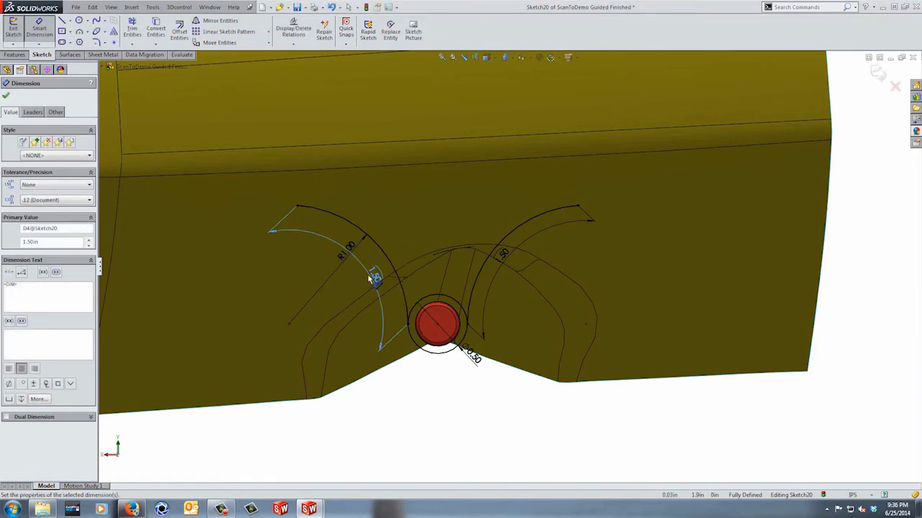
pyautogui.press('Escape')
# - Trim away the upper portion of the 0.50 in circle between the two tangent arcs
pyautogui.scroll(-2, 473, 289)
pyautogui.press('t')
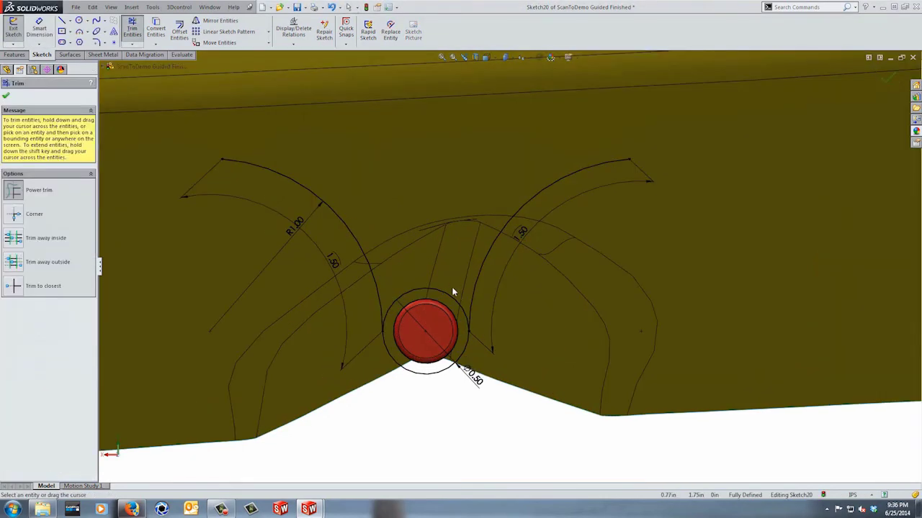
pyautogui.moveTo(449, 287); pyautogui.dragTo(448, 296)
pyautogui.scroll(3, 480, 291)
pyautogui.press('Escape')
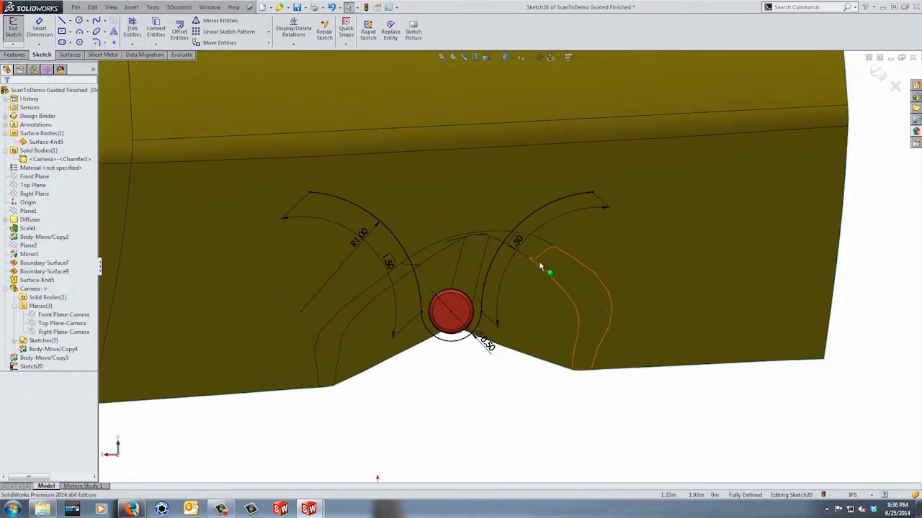
# - Close the profile above the camera with a short vertical line from each arc's upper end, joined by a long line across
pyautogui.press('l')
pyautogui.click(593, 193)
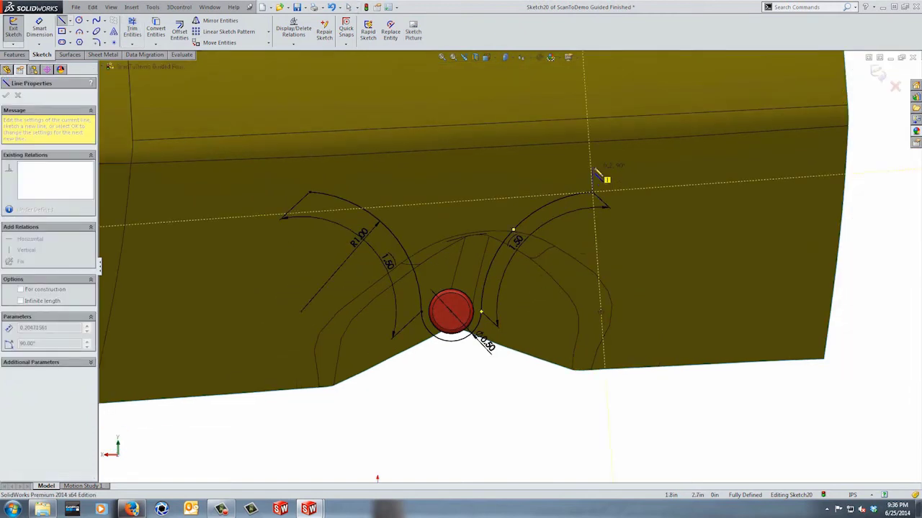
pyautogui.click(591, 162)
pyautogui.click(310, 170)
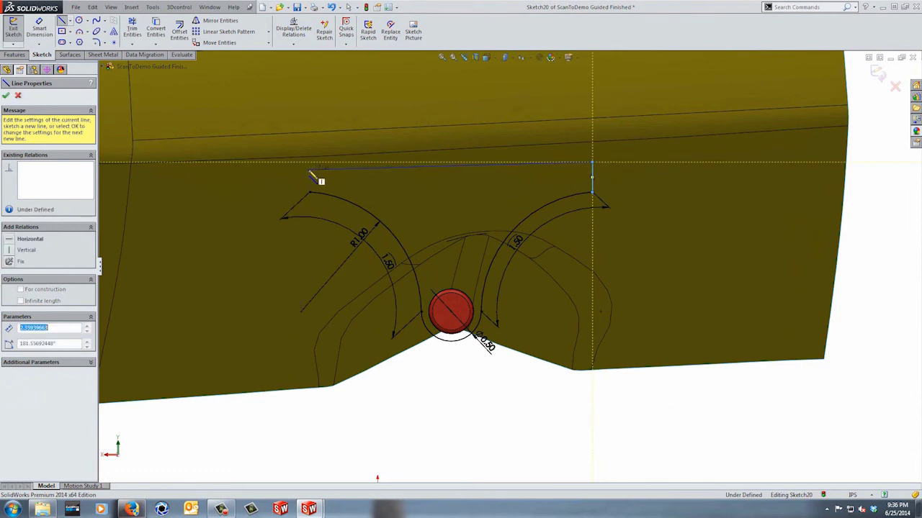
pyautogui.click(309, 193)
pyautogui.press('Escape')
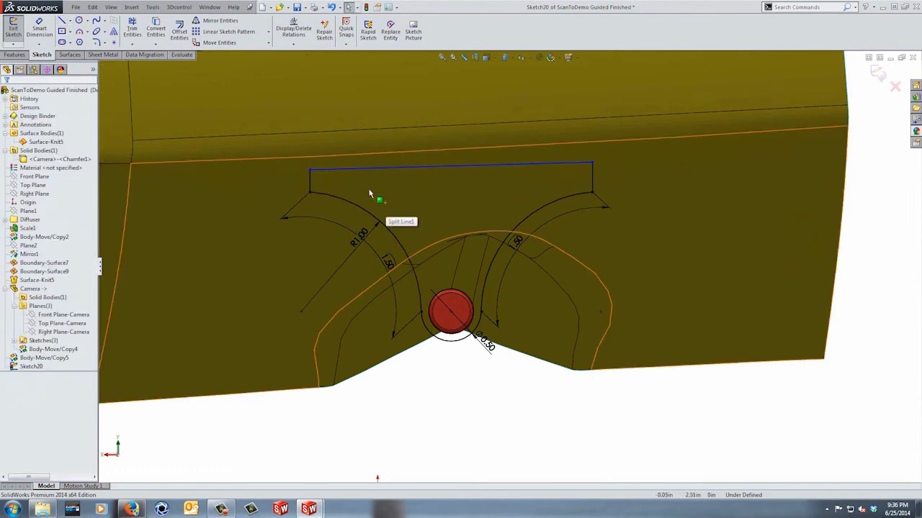
# - Add an equal relation between the two short vertical lines
pyautogui.click(310, 182)
pyautogui.keyDown('ctrl'); pyautogui.click(592, 180); pyautogui.keyUp('ctrl')
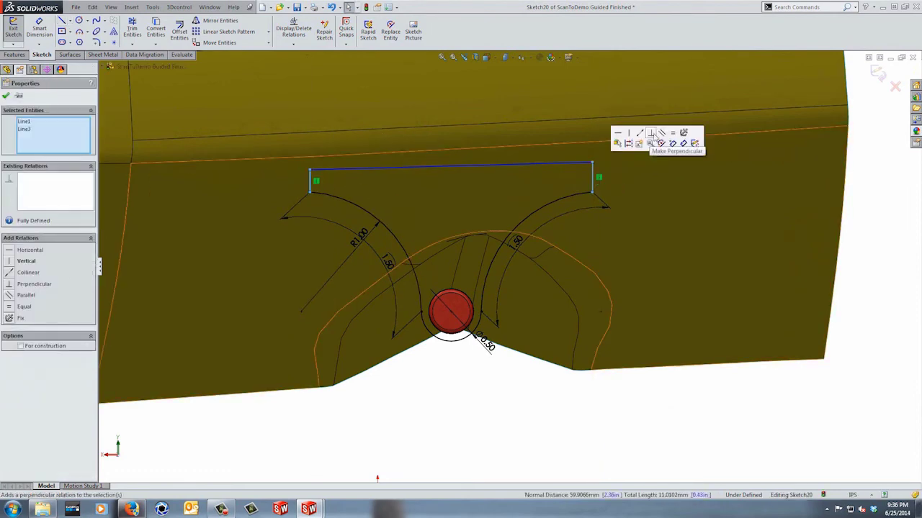
pyautogui.click(671, 137)
pyautogui.click(652, 385)
# - Try to add a horizontal relation to the long line across the top of the profile
pyautogui.click(525, 171)
pyautogui.click(552, 132)
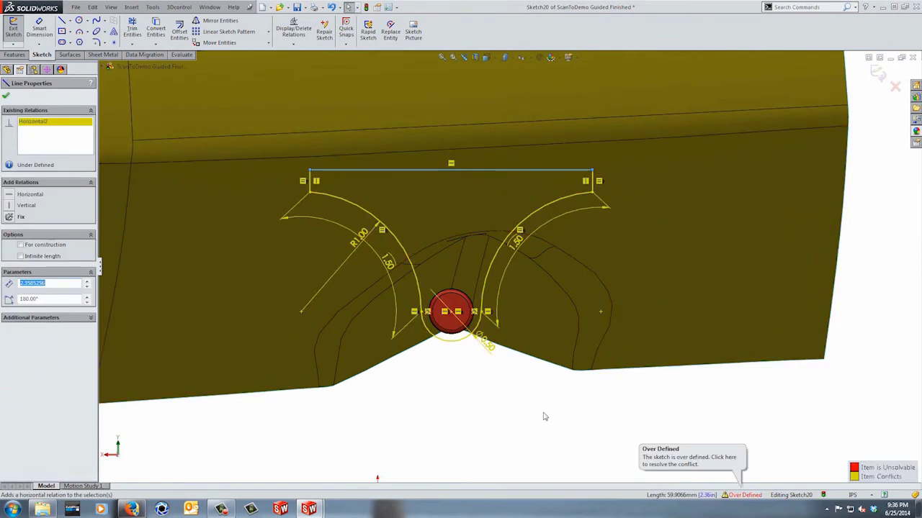
pyautogui.hotkey('ctrl', 'z')
# - Dimension the length of the short vertical line above the right arc, accept the value and exit the sketch
pyautogui.moveTo(574, 461); pyautogui.dragTo(575, 425, button='right')
pyautogui.click(592, 180)
pyautogui.click(600, 182)
pyautogui.press('Return')
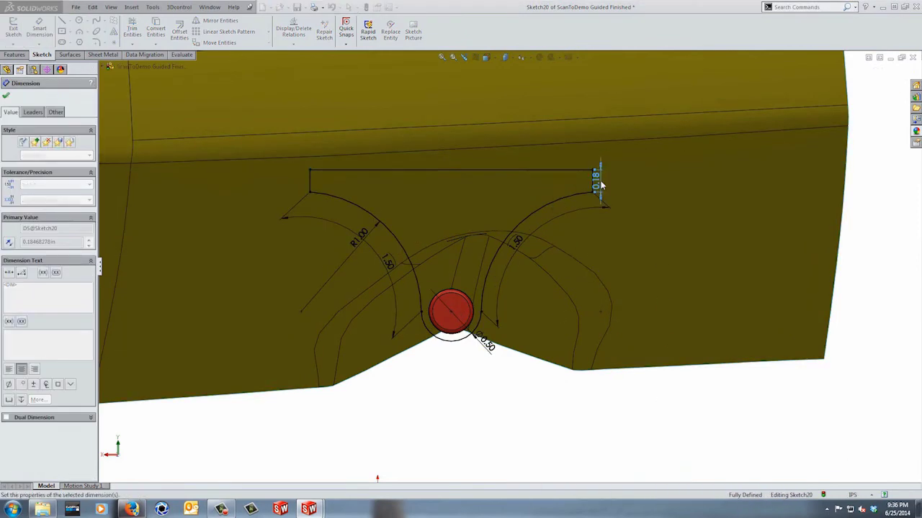
pyautogui.scroll(1, 617, 222)
pyautogui.moveTo(617, 221); pyautogui.dragTo(574, 230, button='middle')
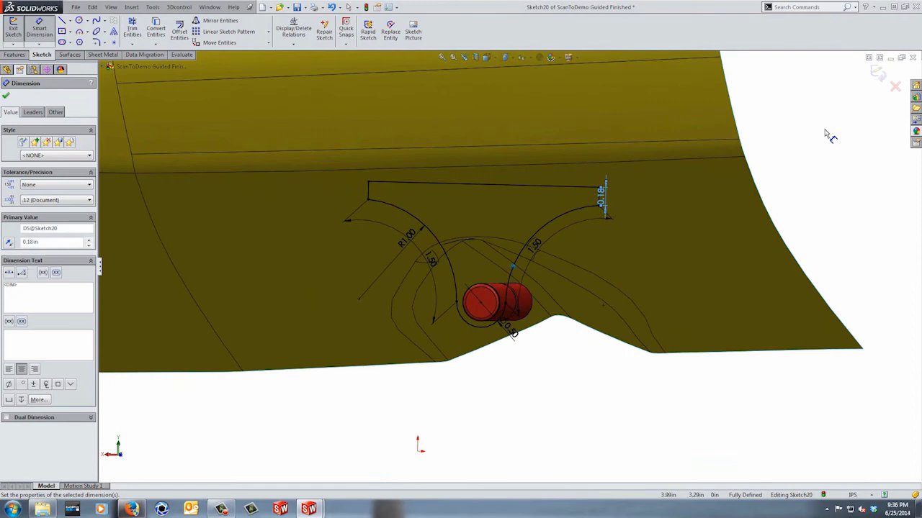
pyautogui.click(879, 74)
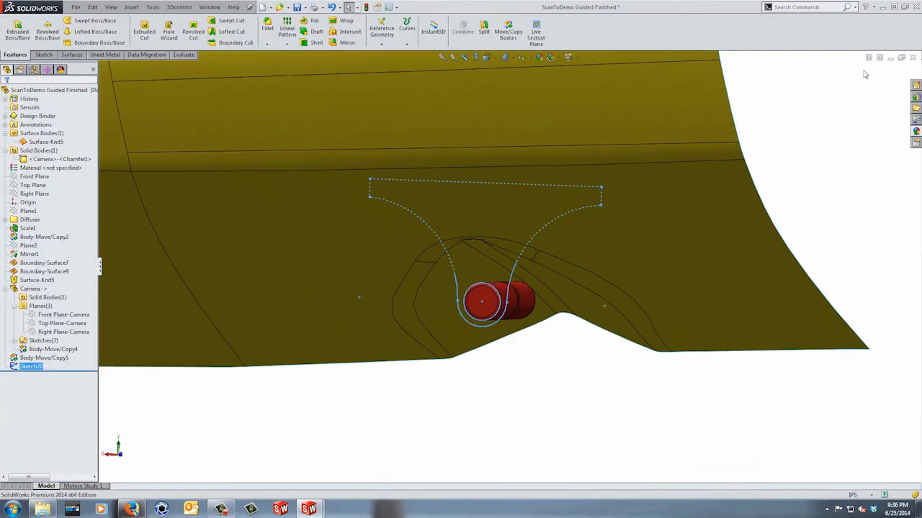
# - Begin a boss extrusion of the closed bracket profile, pulling it back along the camera body by about 1 in
pyautogui.click(18, 32)
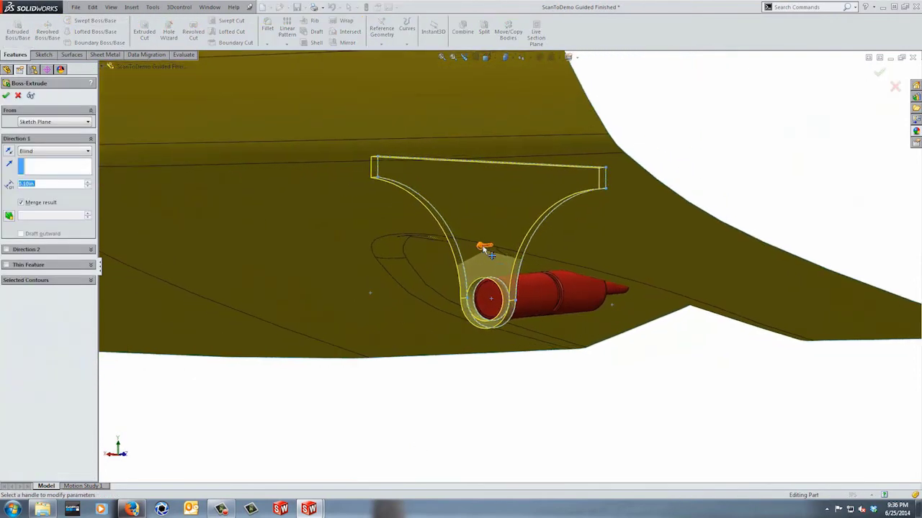
pyautogui.moveTo(490, 255); pyautogui.dragTo(619, 262)
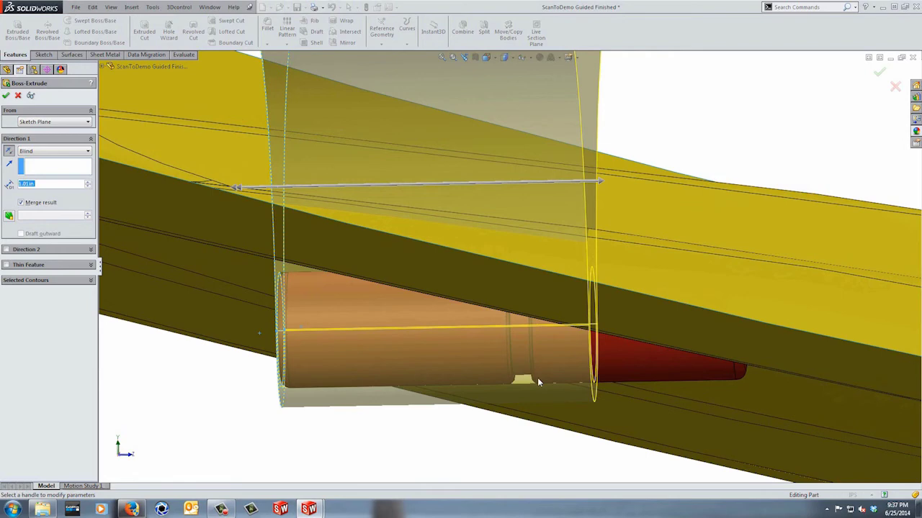
pyautogui.moveTo(537, 378); pyautogui.dragTo(234, 267, button='middle')
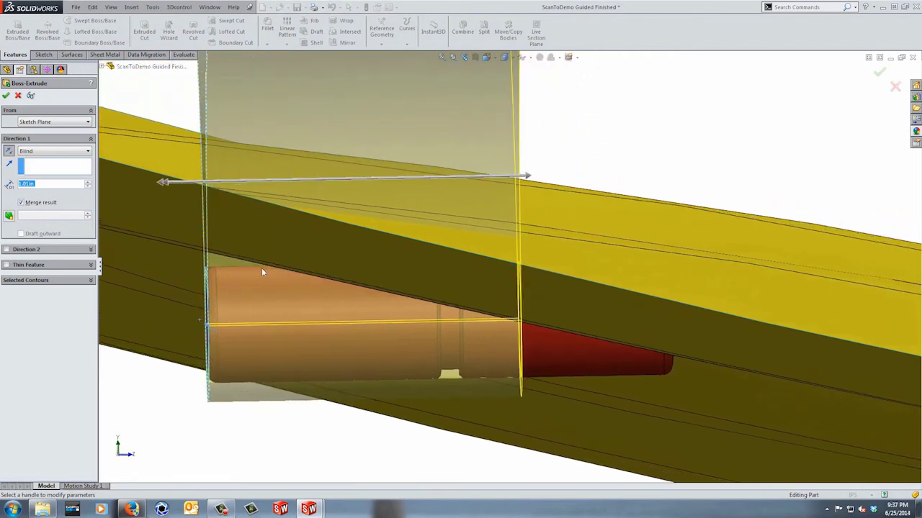
pyautogui.moveTo(454, 277); pyautogui.dragTo(236, 303, button='middle')
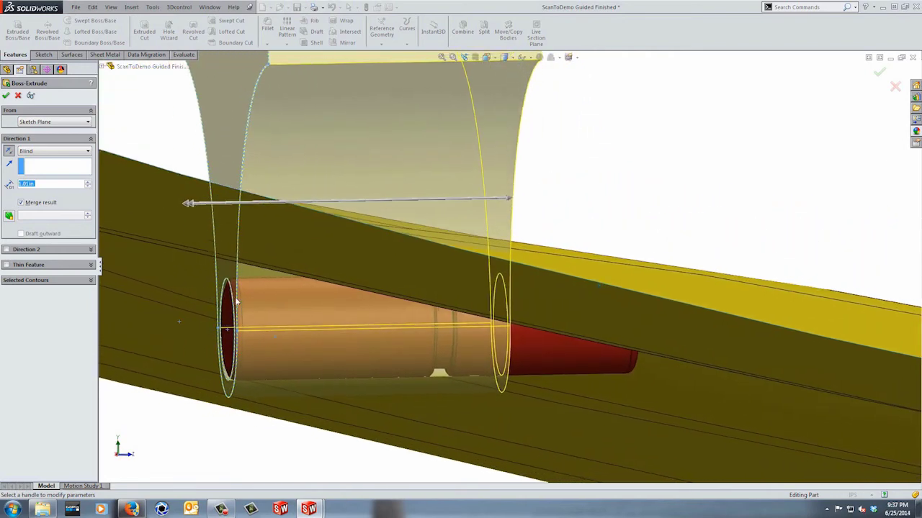
pyautogui.moveTo(297, 304); pyautogui.dragTo(350, 309, button='middle')
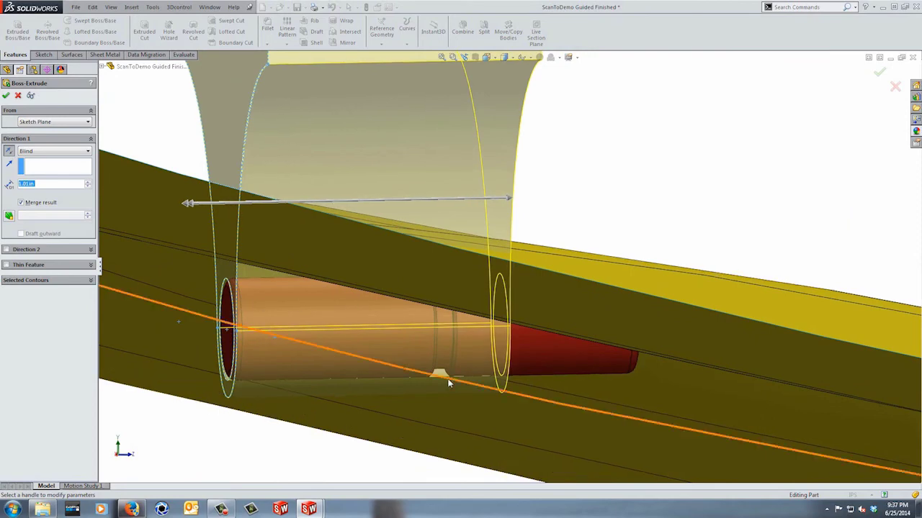
pyautogui.moveTo(440, 372); pyautogui.dragTo(481, 366, button='middle')
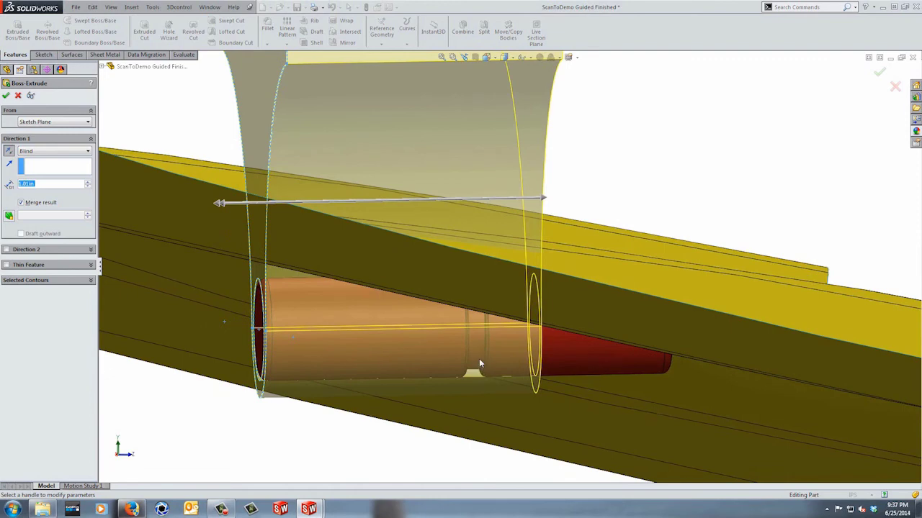
# - Set the blind extrusion depth of the bracket to 1.50 in
pyautogui.click(545, 200)
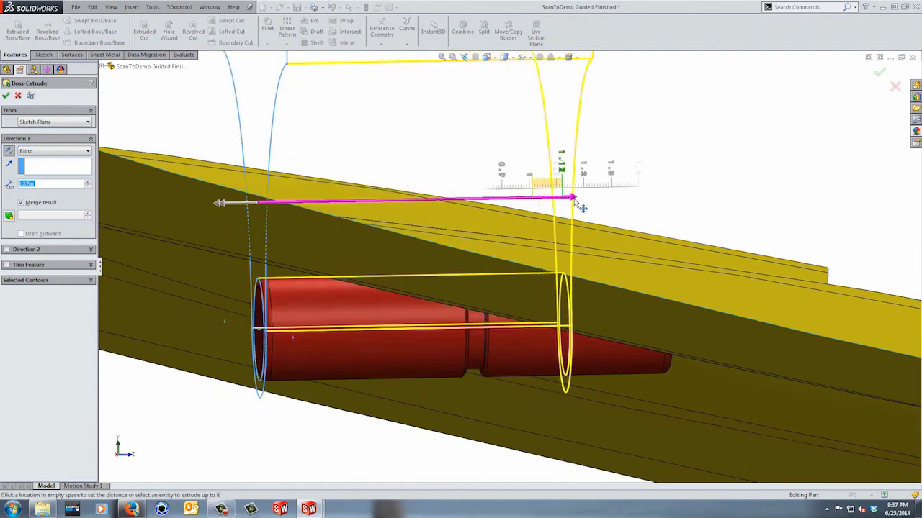
pyautogui.click(663, 207)
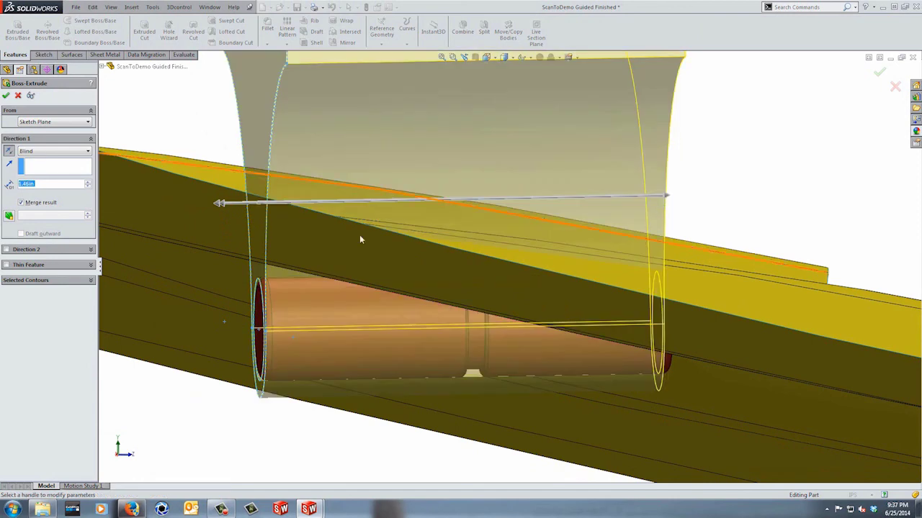
pyautogui.write('1.5')
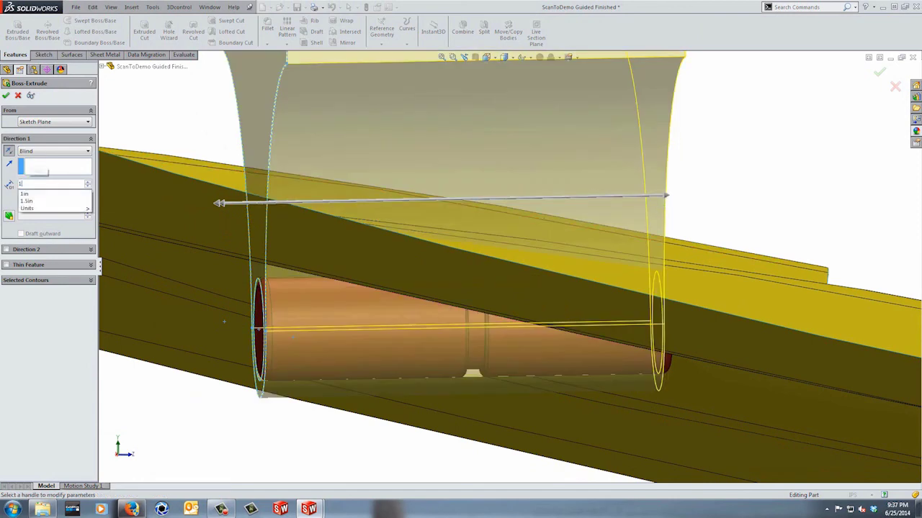
pyautogui.press('Return')
pyautogui.moveTo(484, 290); pyautogui.dragTo(476, 272, button='middle')
pyautogui.scroll(1, 635, 311)
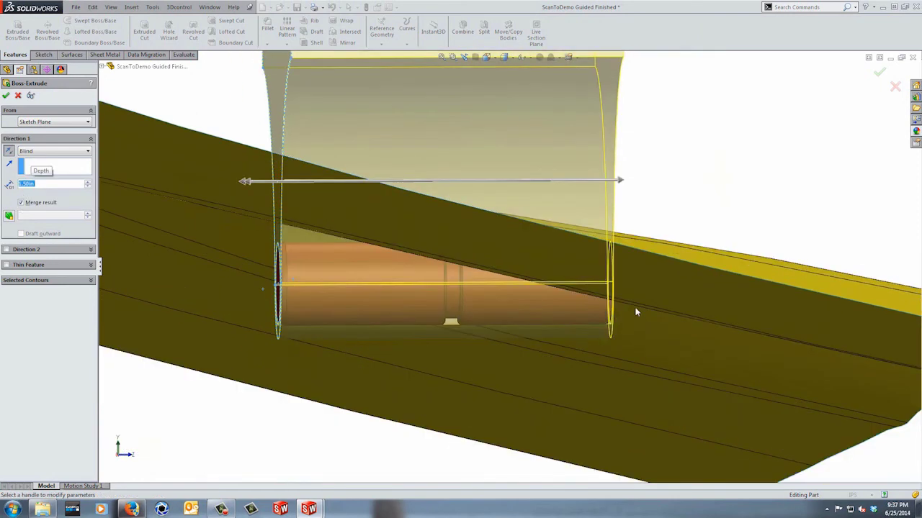
# - Turn off merging of the result so the bracket stays a separate body, and complete the extrusion
pyautogui.scroll(-1, 512, 324)
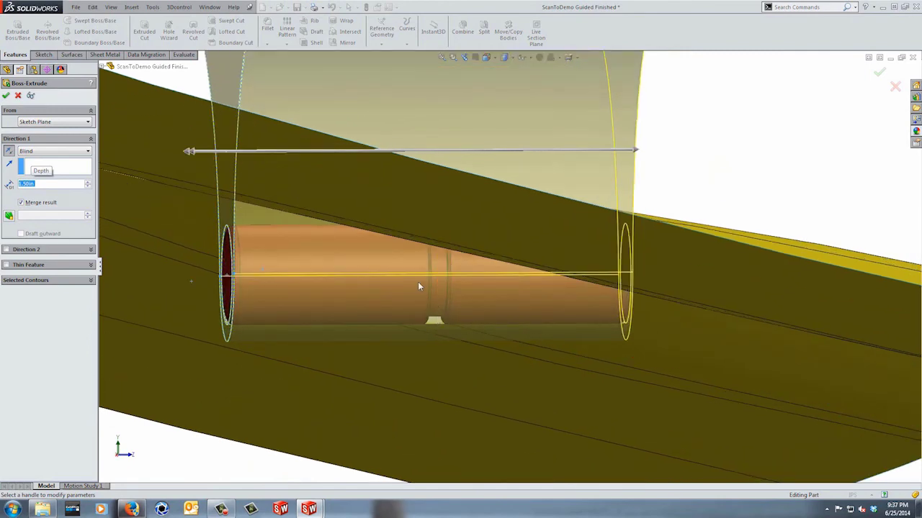
pyautogui.moveTo(418, 282); pyautogui.dragTo(52, 203, button='middle')
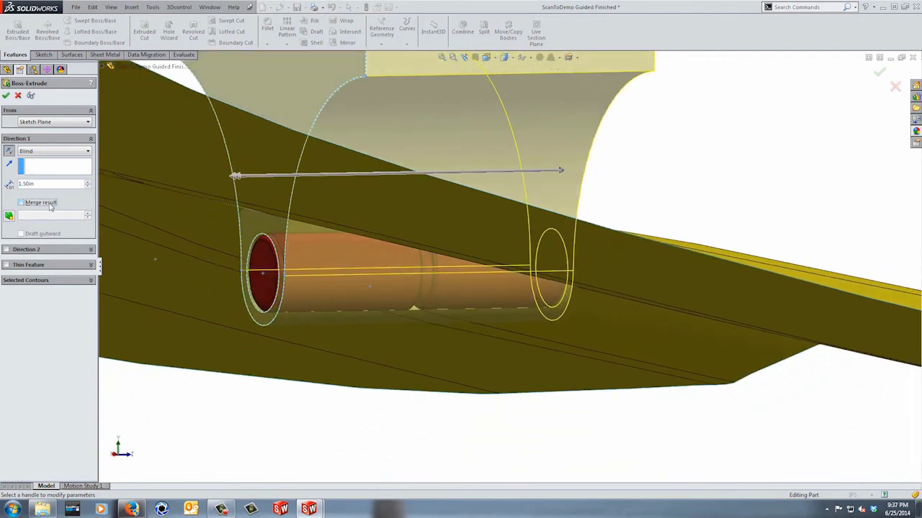
pyautogui.scroll(2, 385, 284)
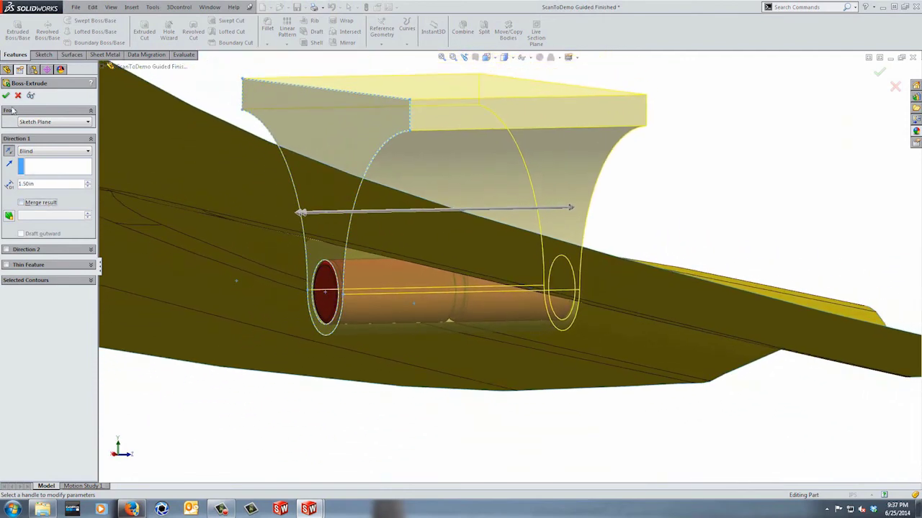
pyautogui.click(7, 97)
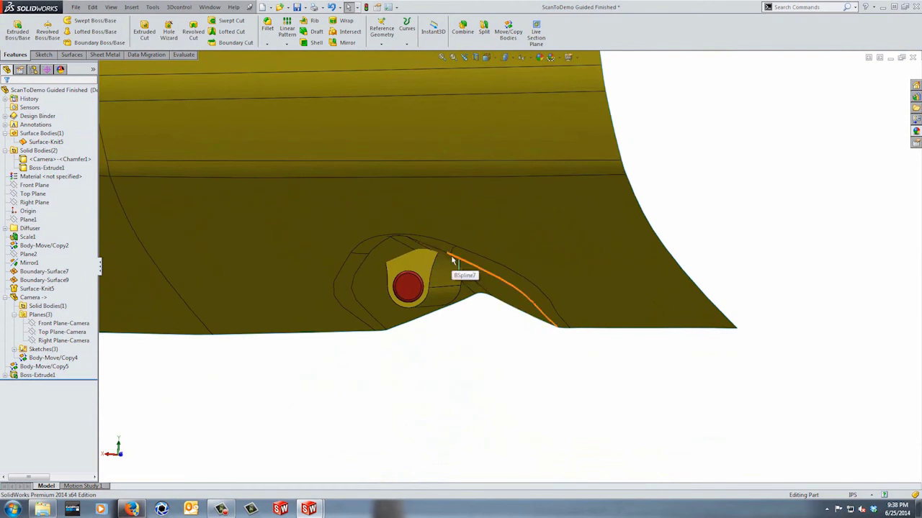
pyautogui.click(445, 266)
pyautogui.click(482, 374)
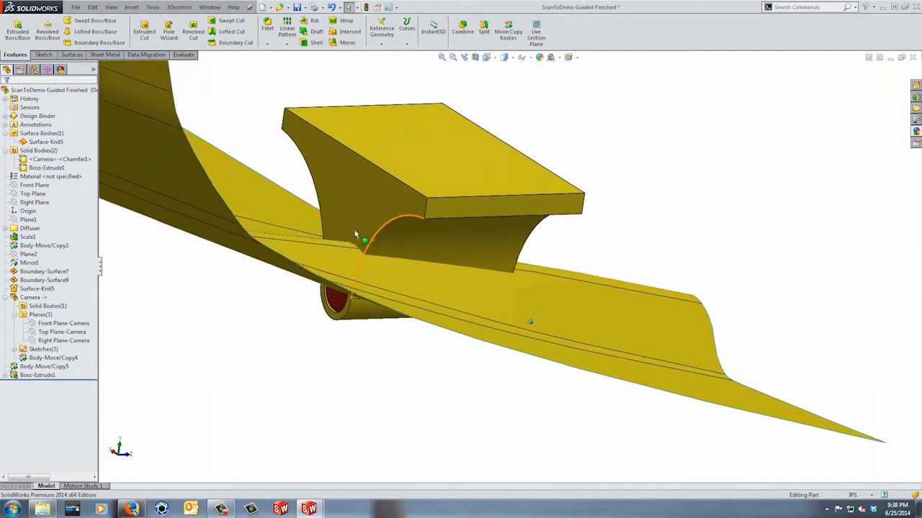
# - Cut the extruded bracket with the knitted diffuser surface, turning off automatic body selection and picking only the bracket body, removing the part above the diffuser
pyautogui.click(71, 55)
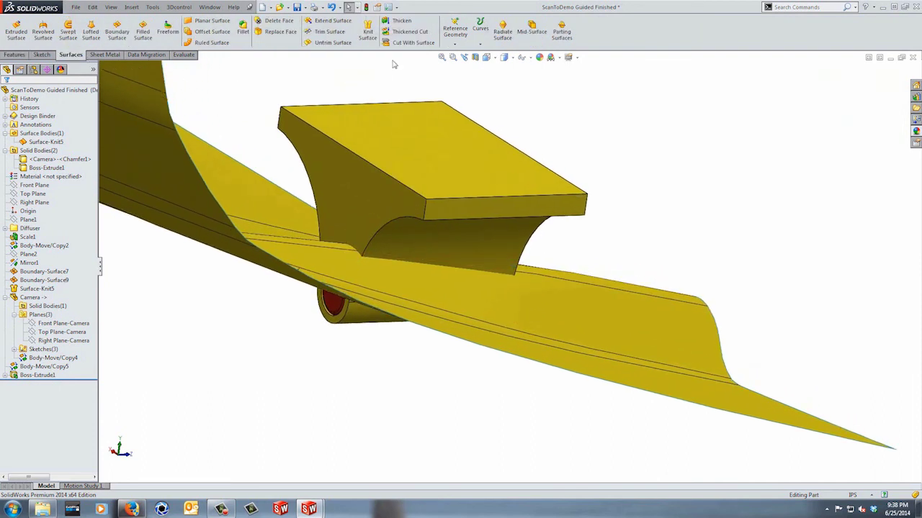
pyautogui.click(407, 43)
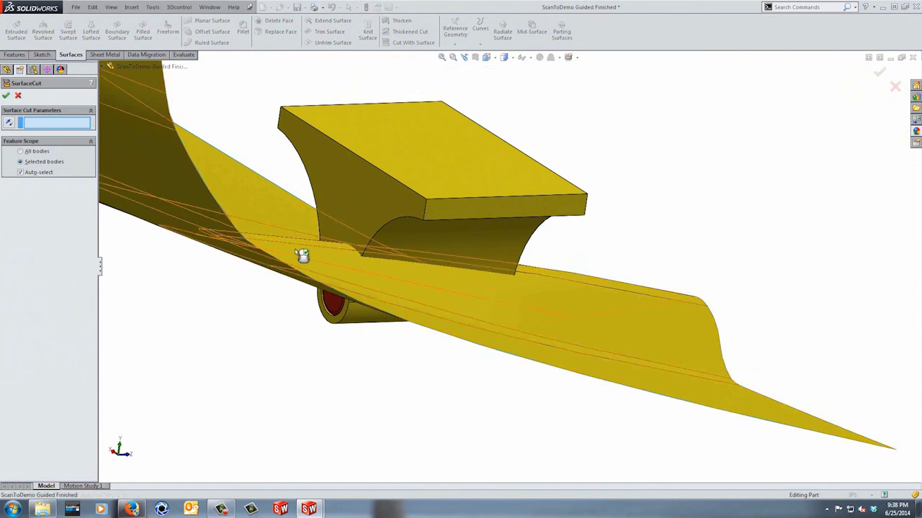
pyautogui.click(302, 255)
pyautogui.click(34, 173)
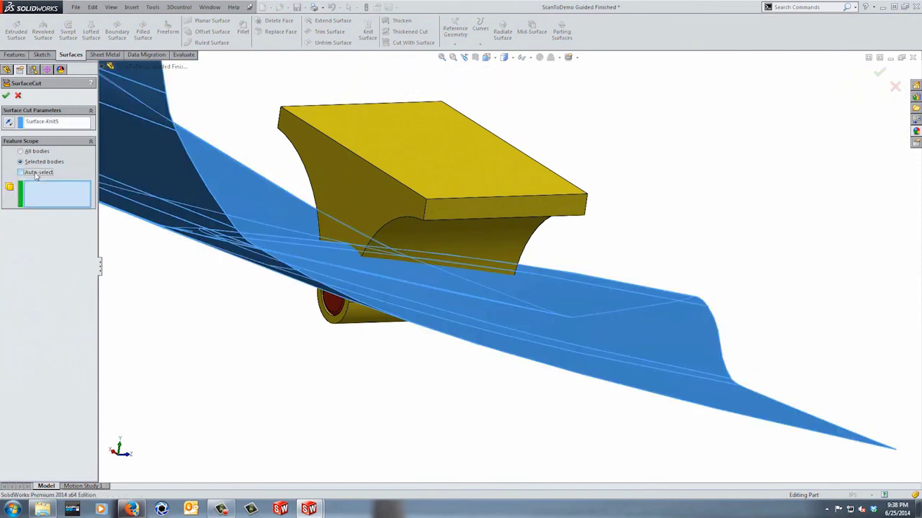
pyautogui.click(432, 177)
pyautogui.scroll(9, 703, 195)
pyautogui.moveTo(436, 173); pyautogui.dragTo(564, 255, button='middle')
pyautogui.scroll(-5, 564, 255)
pyautogui.moveTo(458, 270); pyautogui.dragTo(481, 253, button='middle')
pyautogui.click(8, 97)
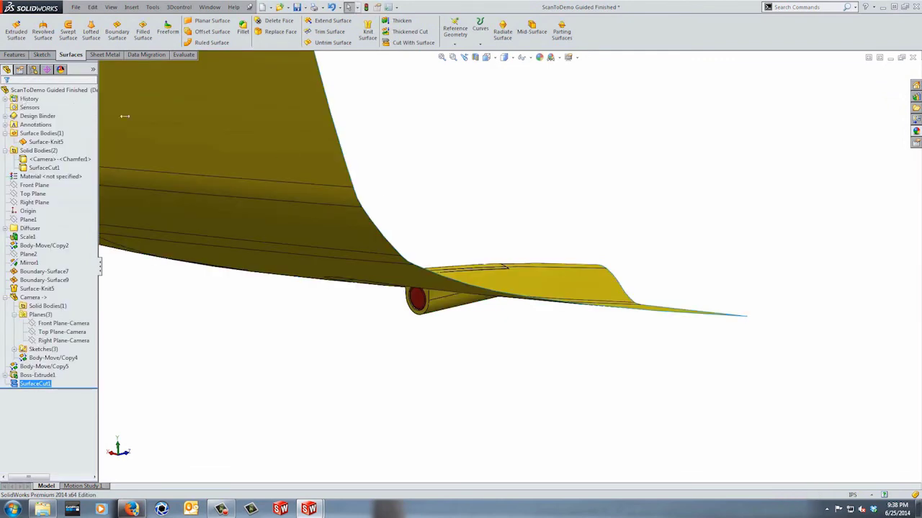
pyautogui.moveTo(562, 194); pyautogui.dragTo(523, 231, button='middle')
pyautogui.scroll(3, 617, 212)
pyautogui.scroll(-5, 528, 264)
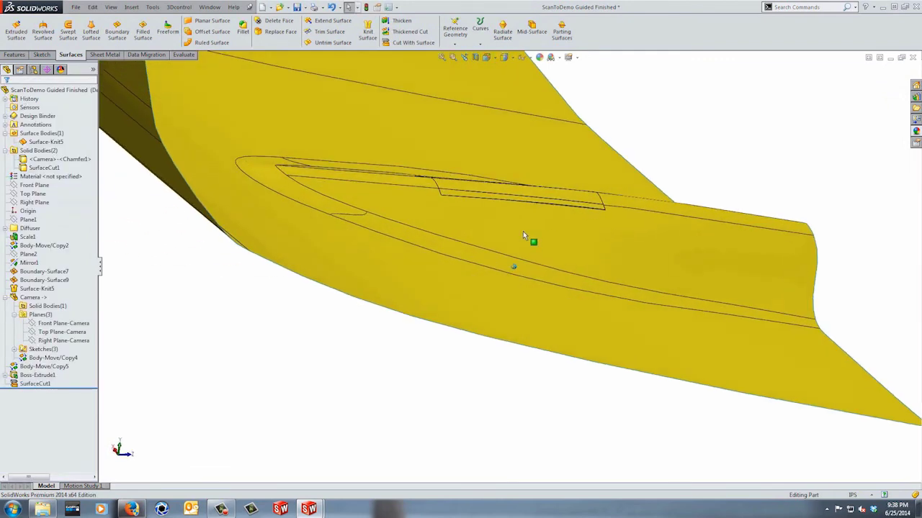
# - Hide the knitted diffuser surface and examine the trimmed bracket body around the camera from the side and front
pyautogui.click(630, 250)
pyautogui.click(666, 223)
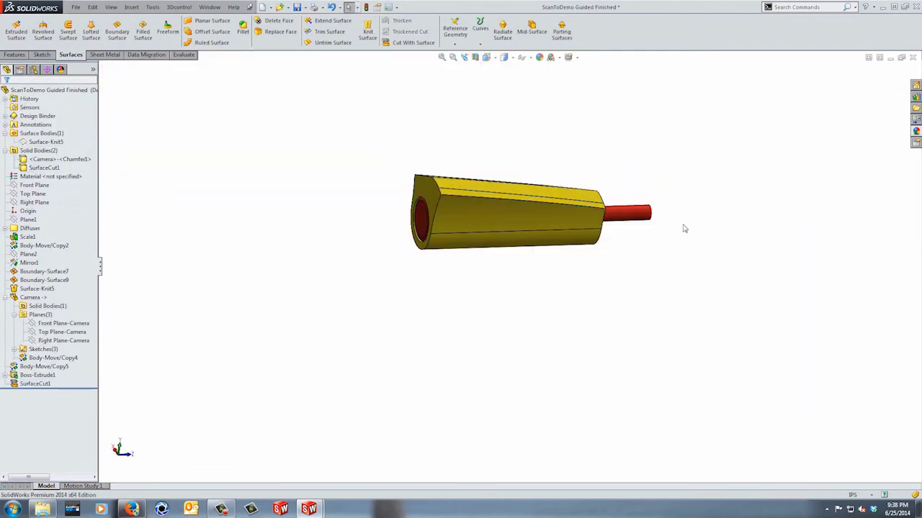
pyautogui.scroll(3, 525, 253)
pyautogui.moveTo(525, 254); pyautogui.dragTo(604, 257, button='middle')
pyautogui.scroll(-6, 511, 236)
pyautogui.scroll(4, 605, 257)
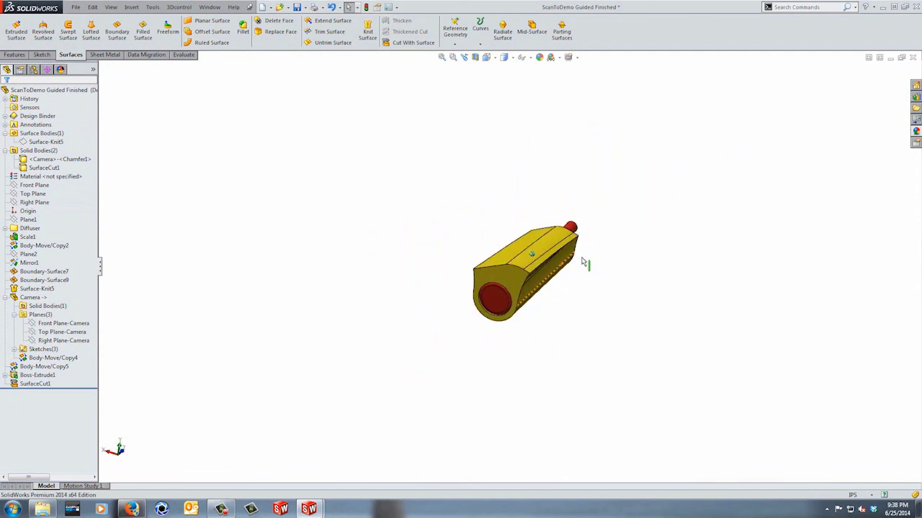
# - Show the knitted diffuser surface body again around the bracket and camera
pyautogui.click(46, 142)
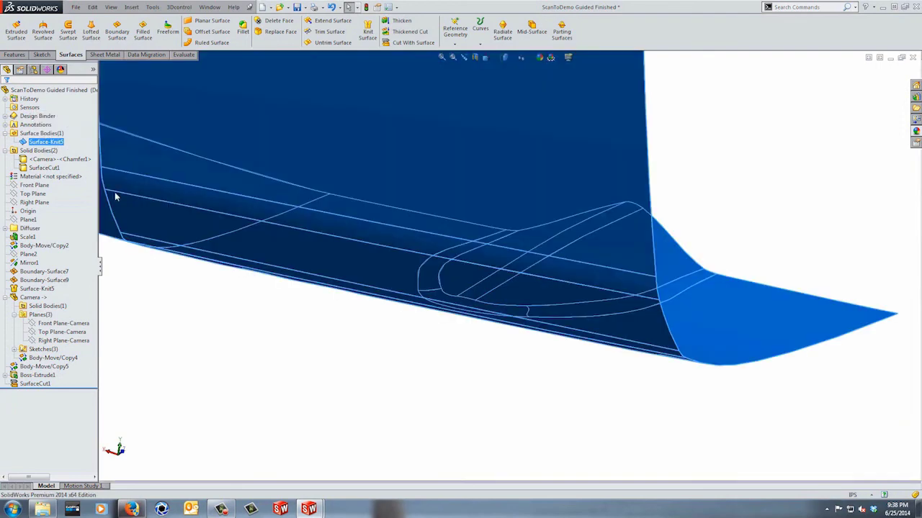
pyautogui.click(430, 398)
pyautogui.moveTo(481, 436); pyautogui.dragTo(504, 401, button='middle')
pyautogui.scroll(4, 507, 396)
pyautogui.scroll(-8, 480, 336)
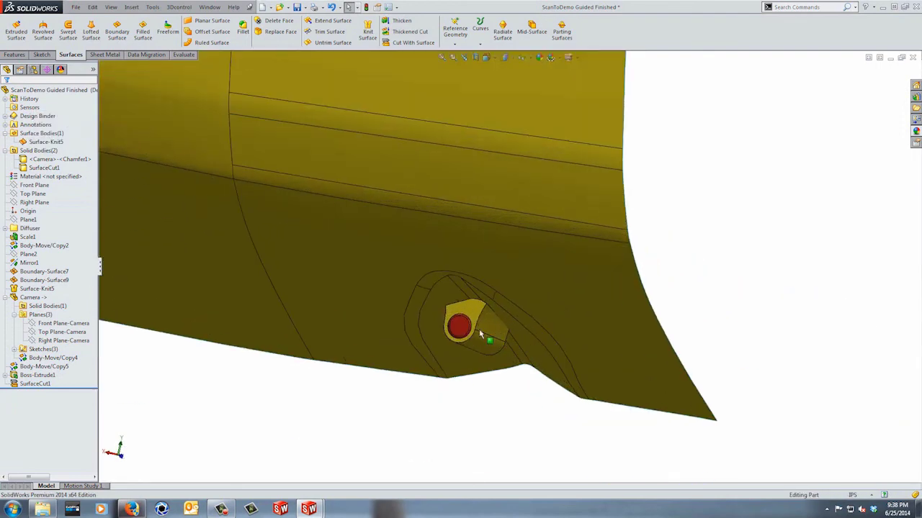
# - Examine how the trimmed bracket meets the diffuser surface and how the camera sits within the cutout
pyautogui.moveTo(474, 321); pyautogui.dragTo(461, 321, button='middle')
pyautogui.scroll(3, 459, 314)
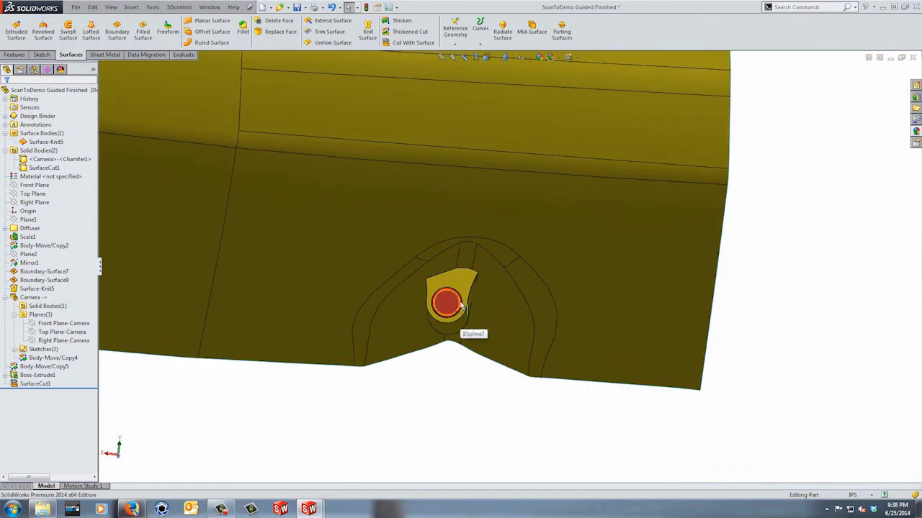
pyautogui.scroll(-2, 468, 288)
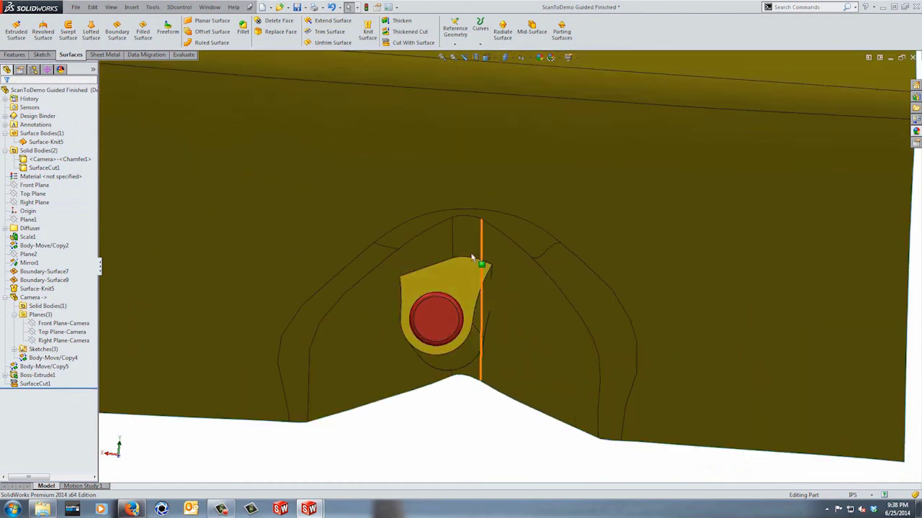
pyautogui.scroll(-1, 462, 265)
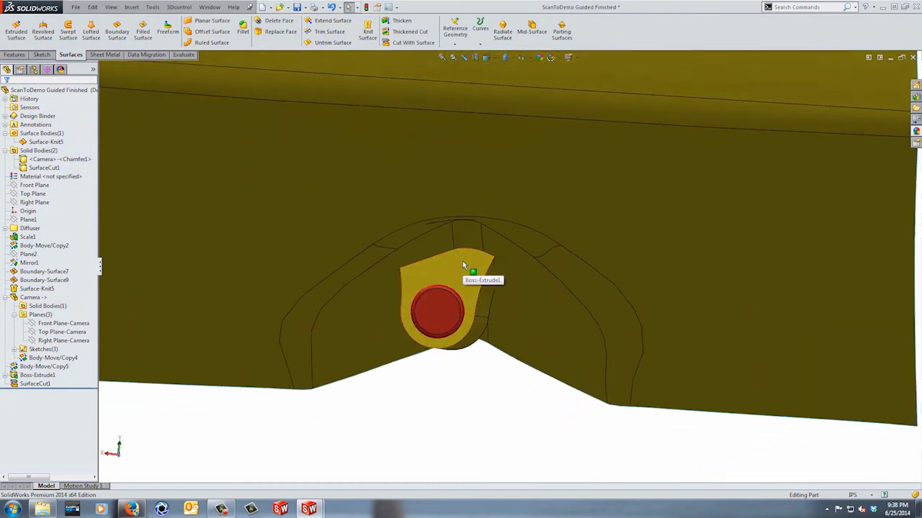
pyautogui.moveTo(463, 263); pyautogui.dragTo(483, 251, button='middle')
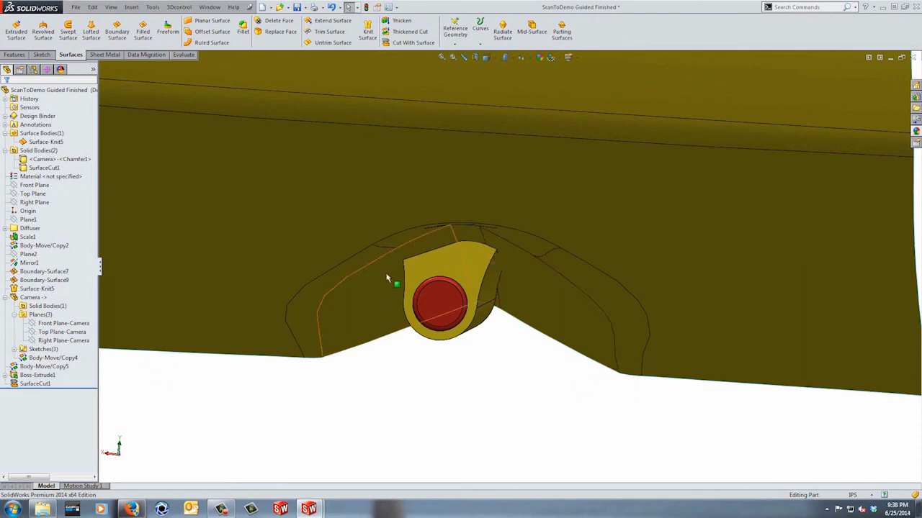
pyautogui.moveTo(569, 286); pyautogui.dragTo(571, 286, button='middle')
pyautogui.scroll(3, 571, 290)
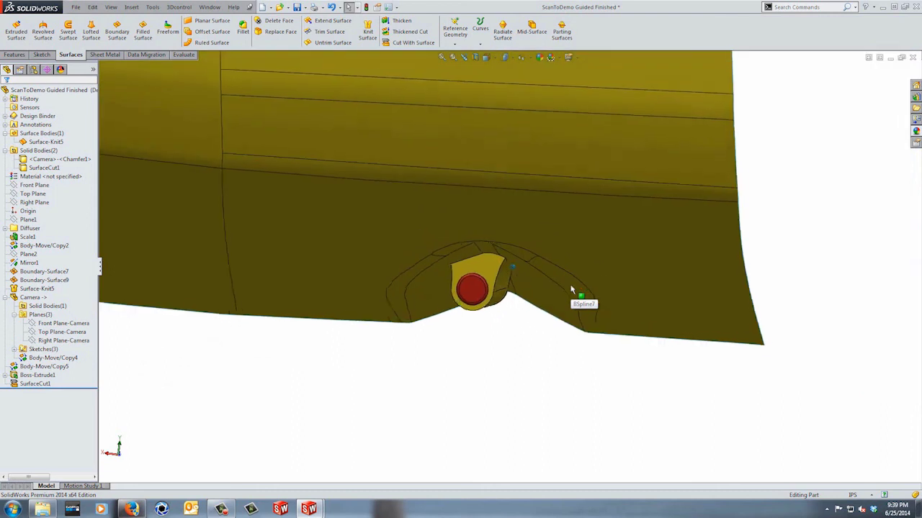
pyautogui.scroll(-3, 539, 288)
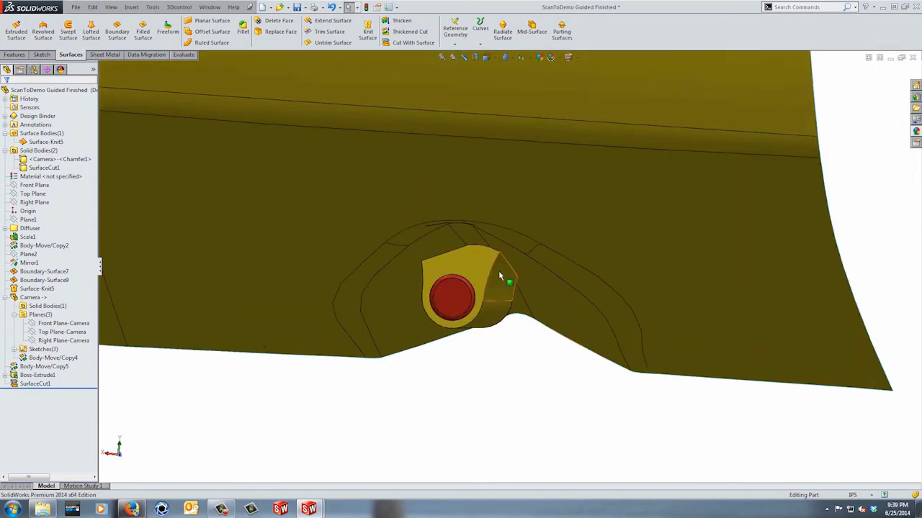
pyautogui.moveTo(499, 275); pyautogui.dragTo(512, 356, button='middle')
pyautogui.scroll(3, 504, 278)
pyautogui.scroll(-4, 488, 265)
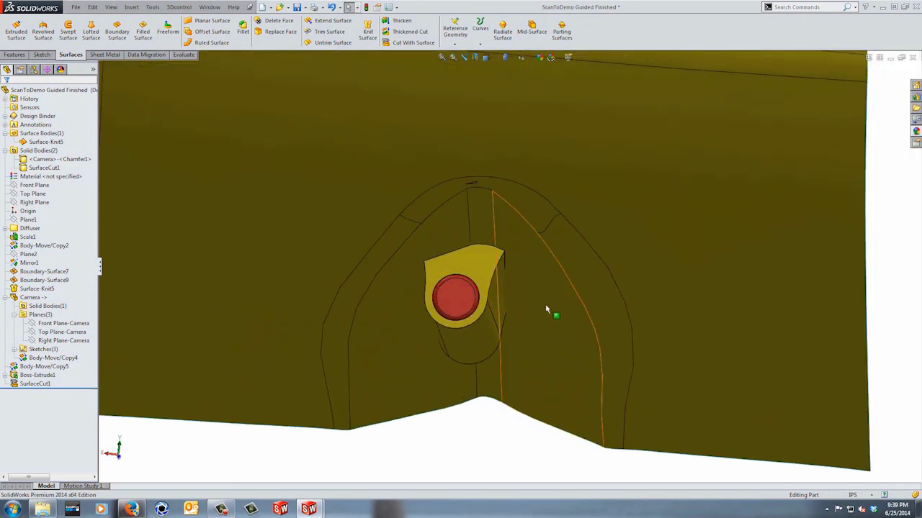